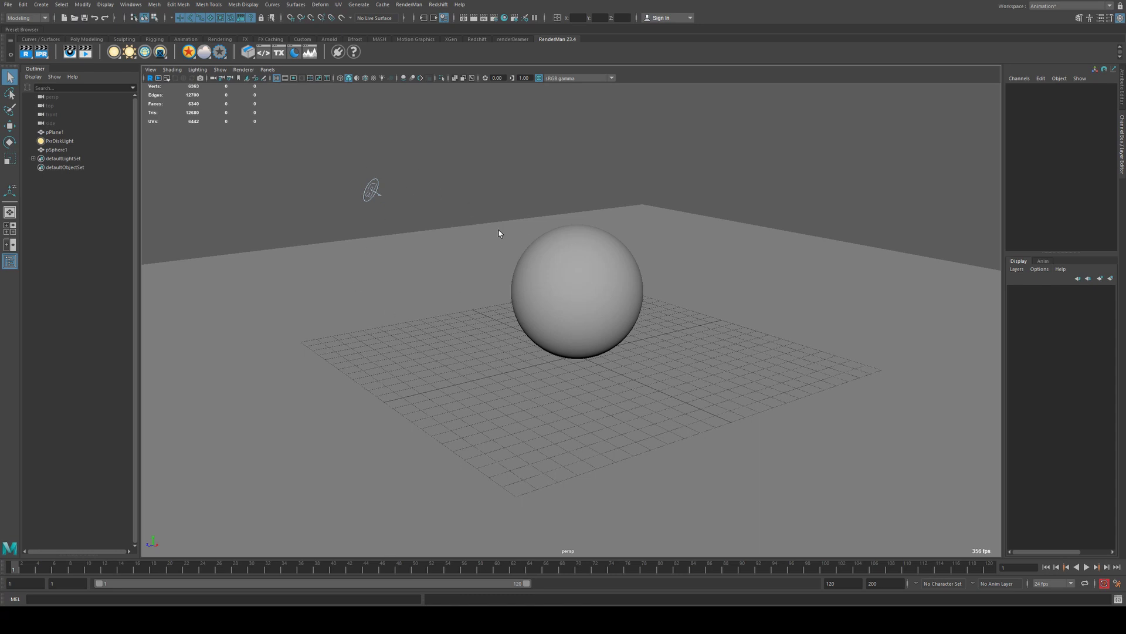
Orbit and dolly the perspective camera so the sphere sits large and centred.
{"action": "left_click_drag", "start_coordinate": [498, 233], "coordinate": [517, 230], "text": "alt"}
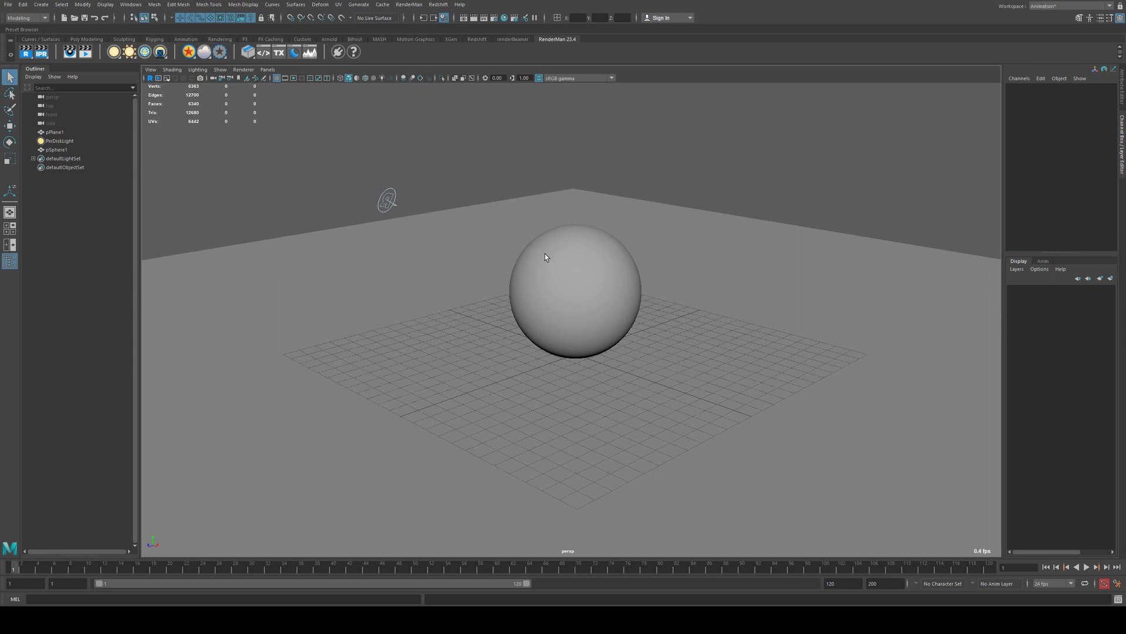
{"action": "right_click_drag", "start_coordinate": [561, 272], "coordinate": [671, 294], "text": "alt"}
{"action": "left_click_drag", "start_coordinate": [671, 294], "coordinate": [417, 274], "text": "alt"}
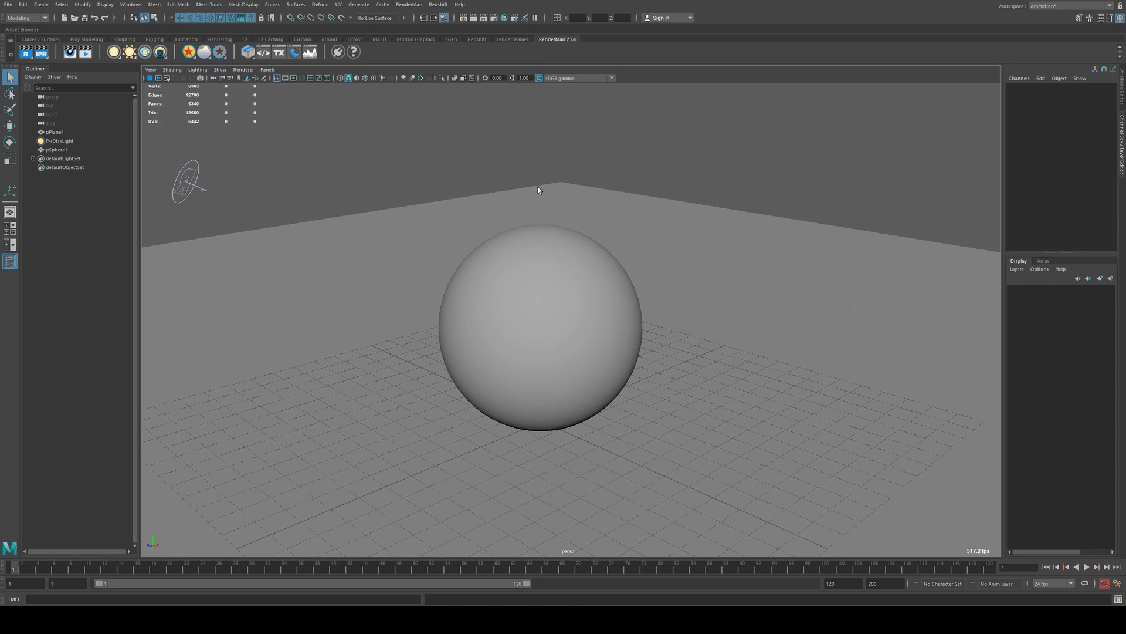
Select the sphere pSphere1 rather than the floor plane or disk light.
{"action": "left_click", "coordinate": [689, 243]}
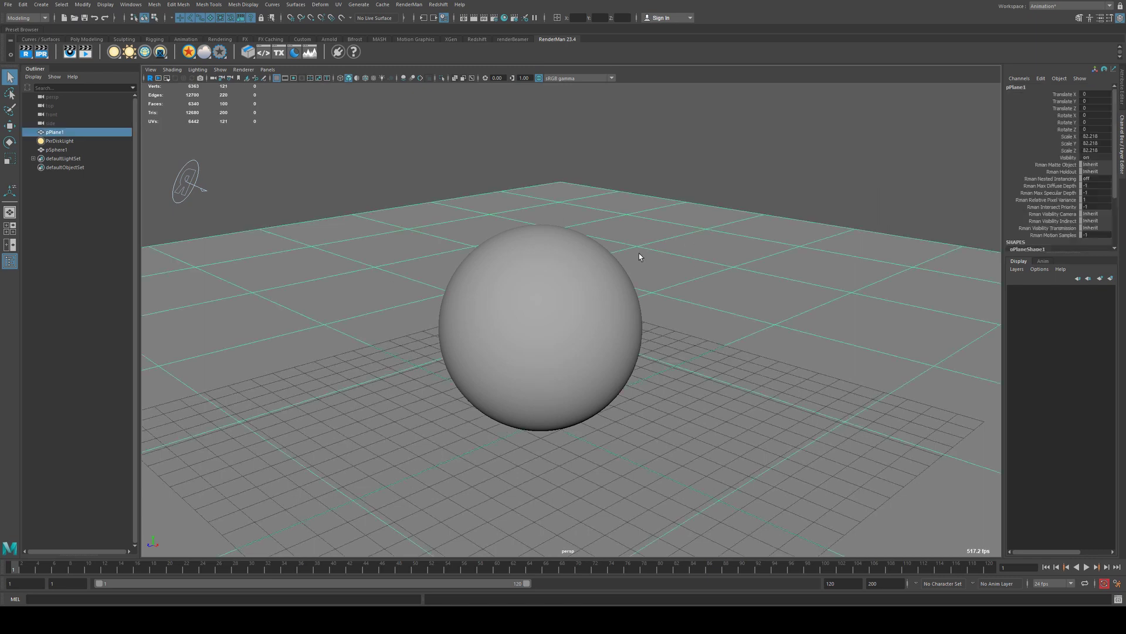
{"action": "left_click", "coordinate": [544, 286]}
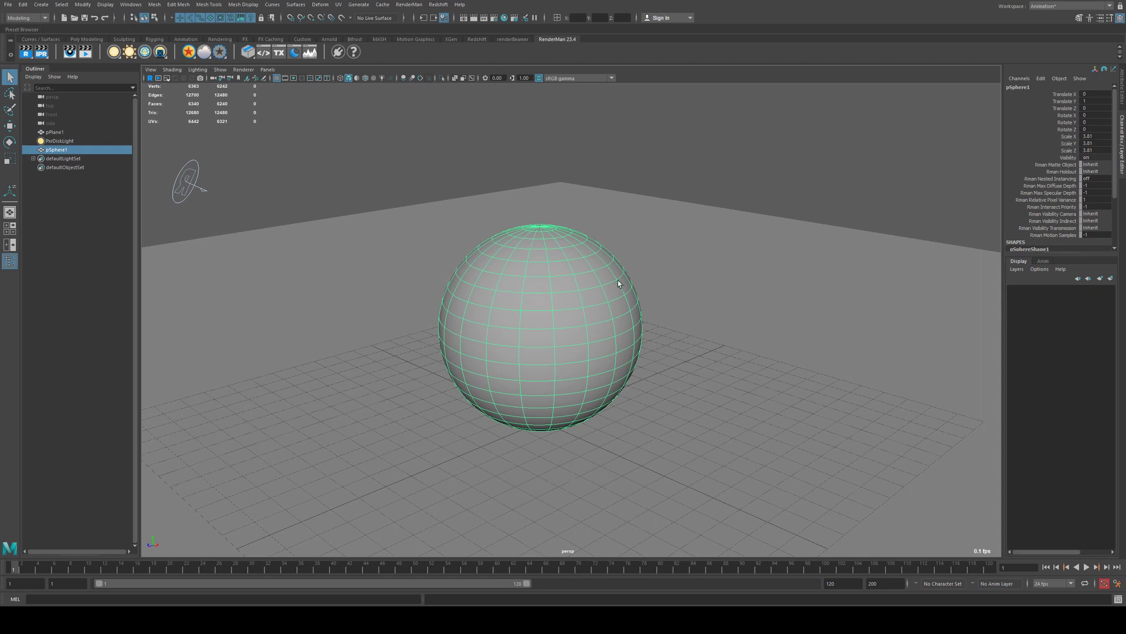
{"action": "left_click", "coordinate": [198, 183]}
{"action": "left_click", "coordinate": [296, 155]}
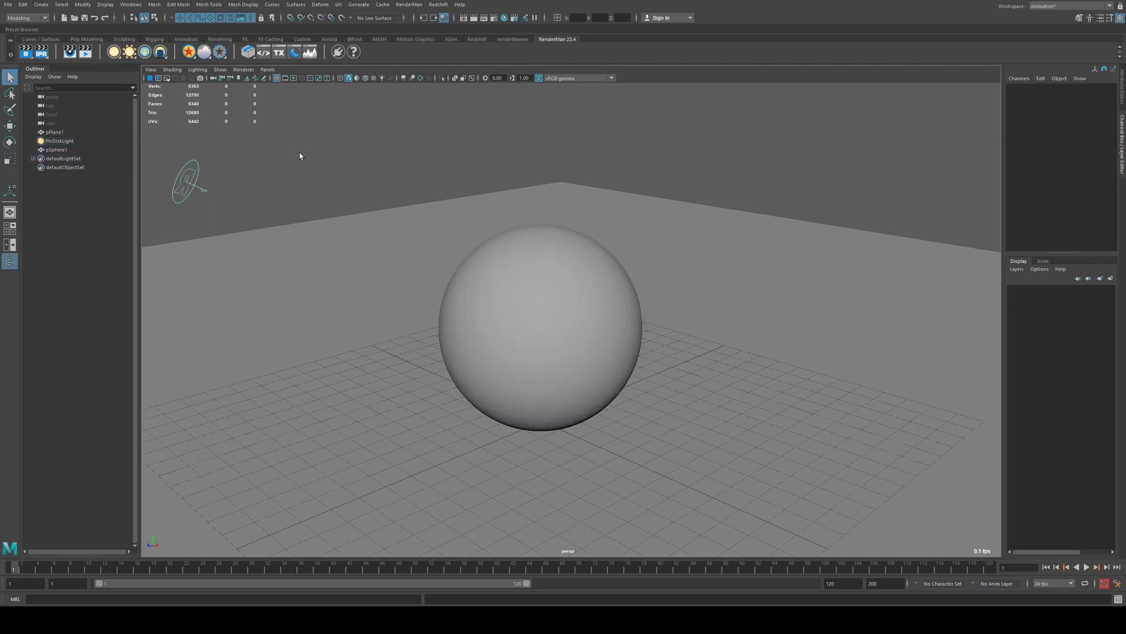
{"action": "left_click", "coordinate": [528, 291]}
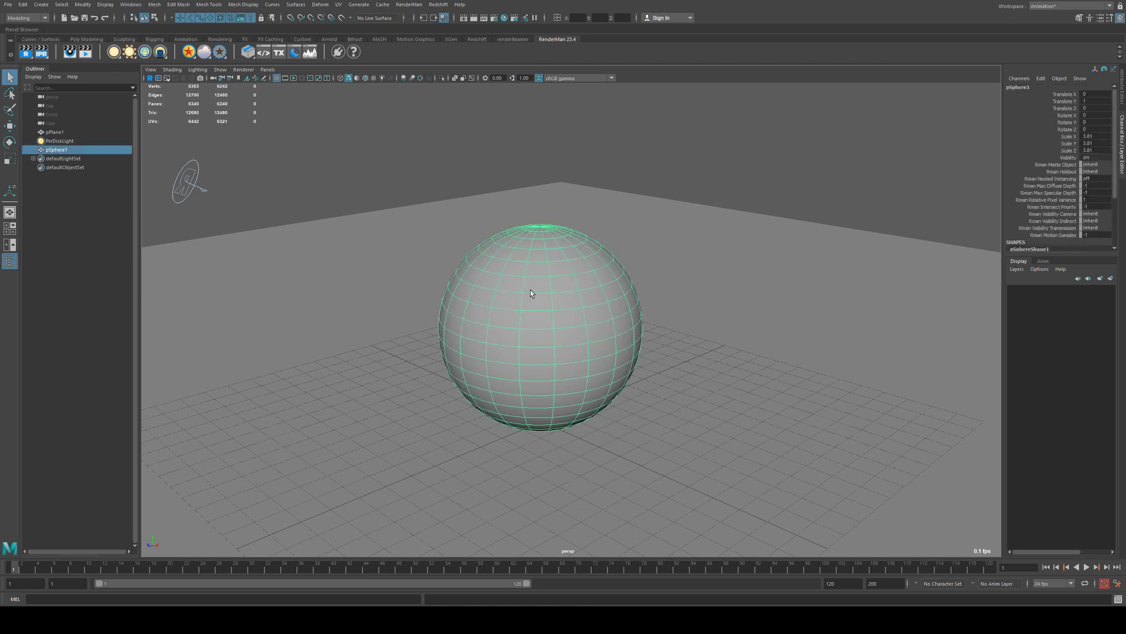
Assign a new PxrSurface material (PxrSurface3) to the sphere and show its full attributes.
{"action": "left_click", "coordinate": [188, 53]}
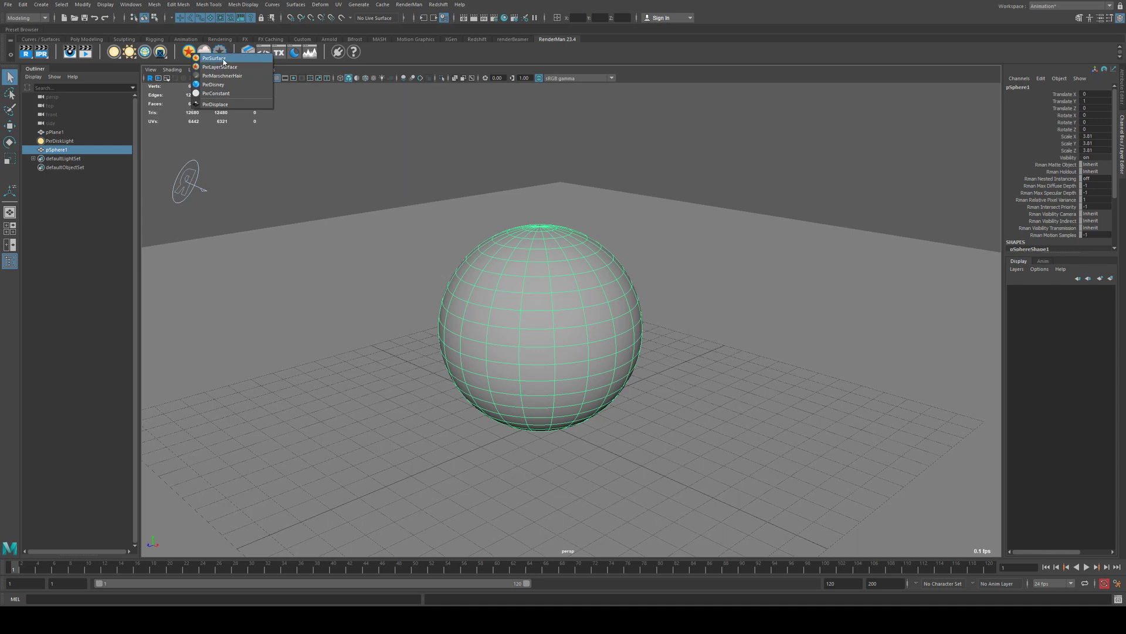
{"action": "left_click", "coordinate": [223, 62]}
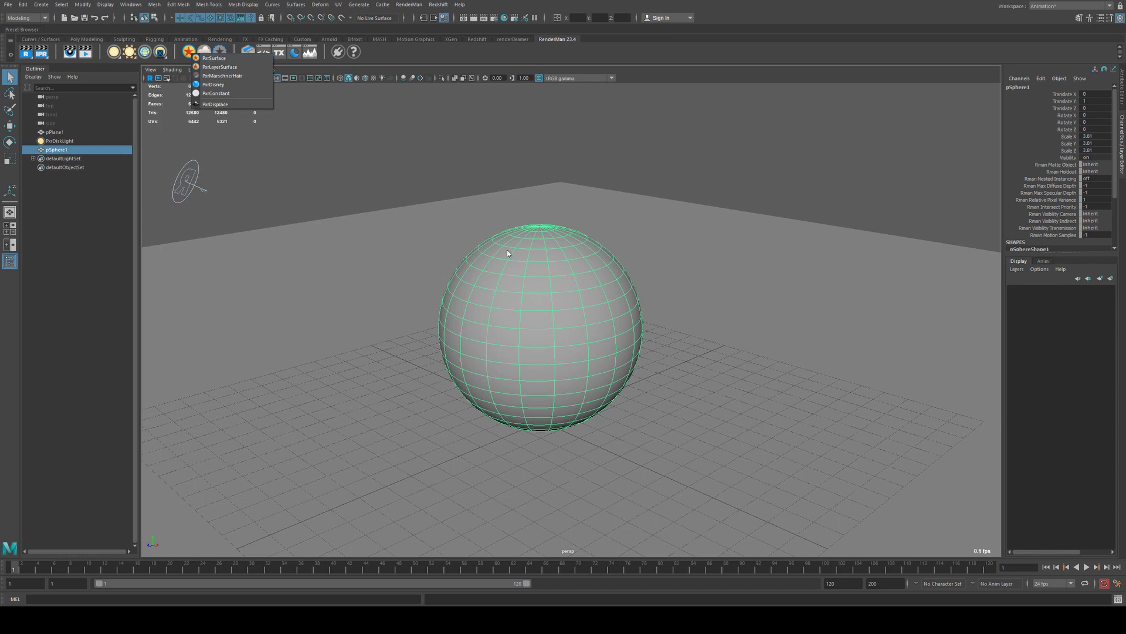
{"action": "left_click", "coordinate": [1122, 86]}
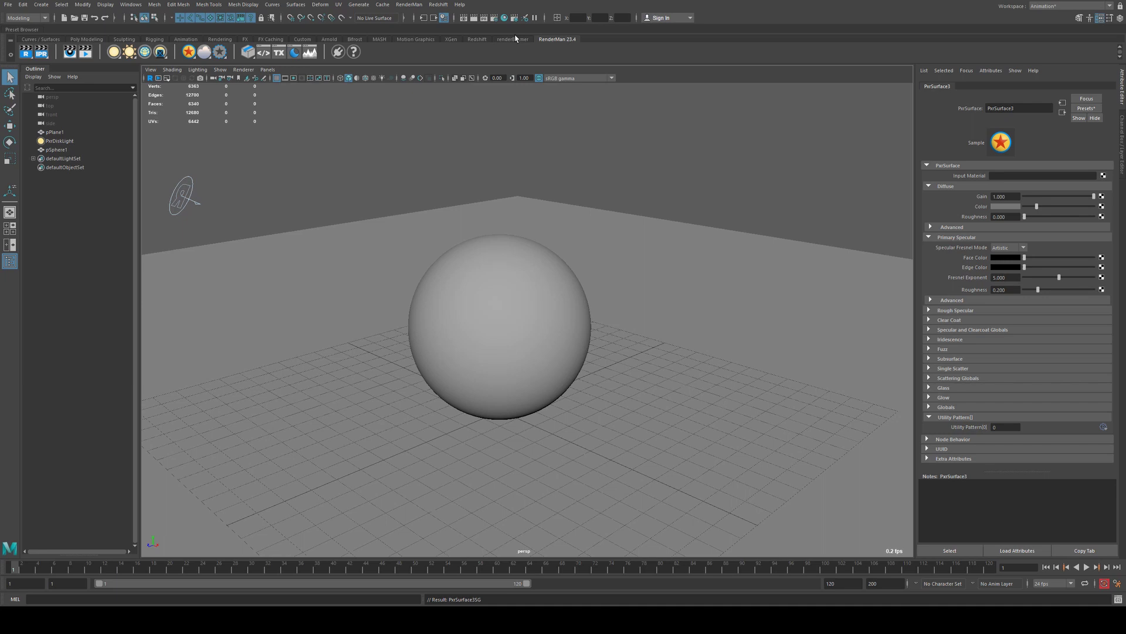
Dock the Hypershade beside the viewport, graphing PxrSurface3 wired into PxrSurface3SG.
{"action": "left_click", "coordinate": [505, 20]}
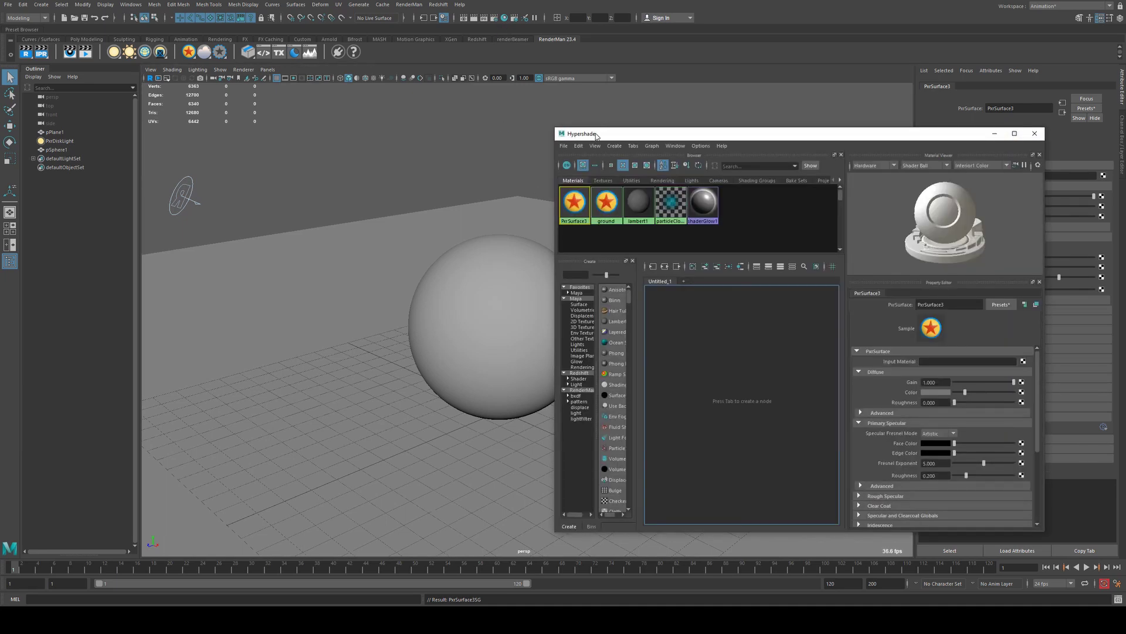
{"action": "left_click_drag", "start_coordinate": [599, 136], "coordinate": [1122, 201]}
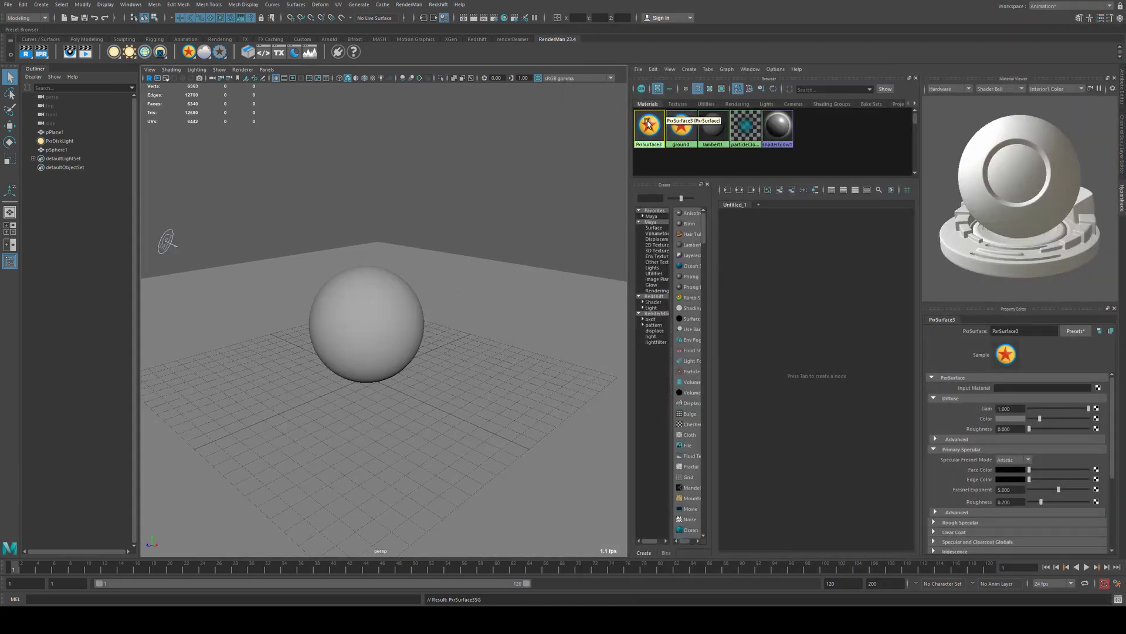
{"action": "left_click", "coordinate": [741, 190]}
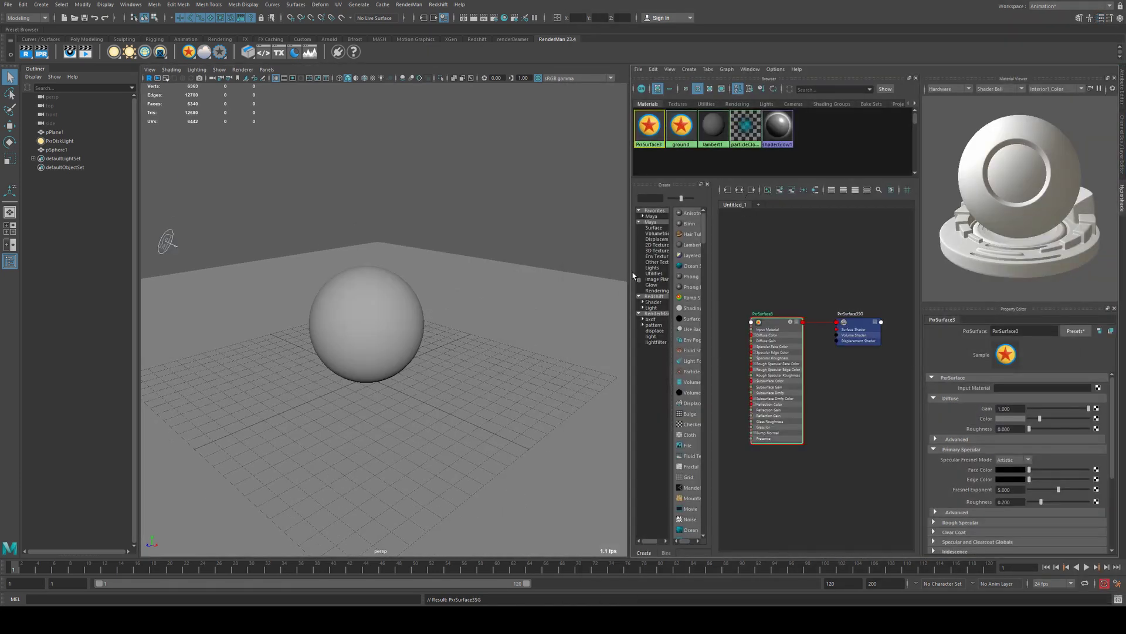
{"action": "left_click_drag", "start_coordinate": [631, 266], "coordinate": [443, 266]}
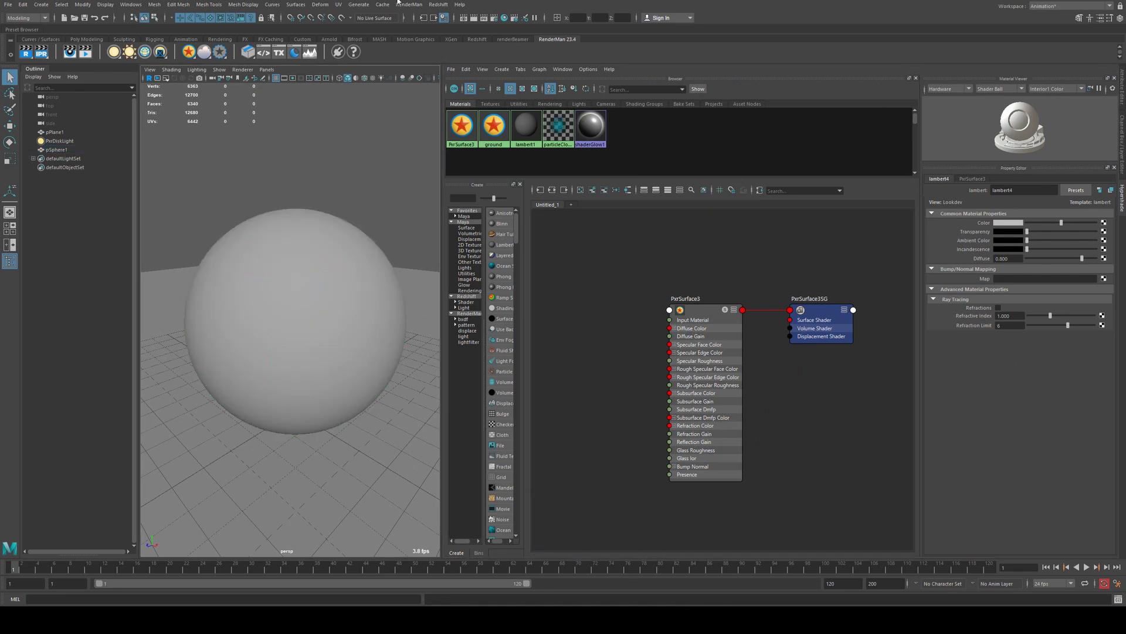
Start a live RenderMan IPR render in the viewport and reframe the sphere.
{"action": "left_click", "coordinate": [148, 79]}
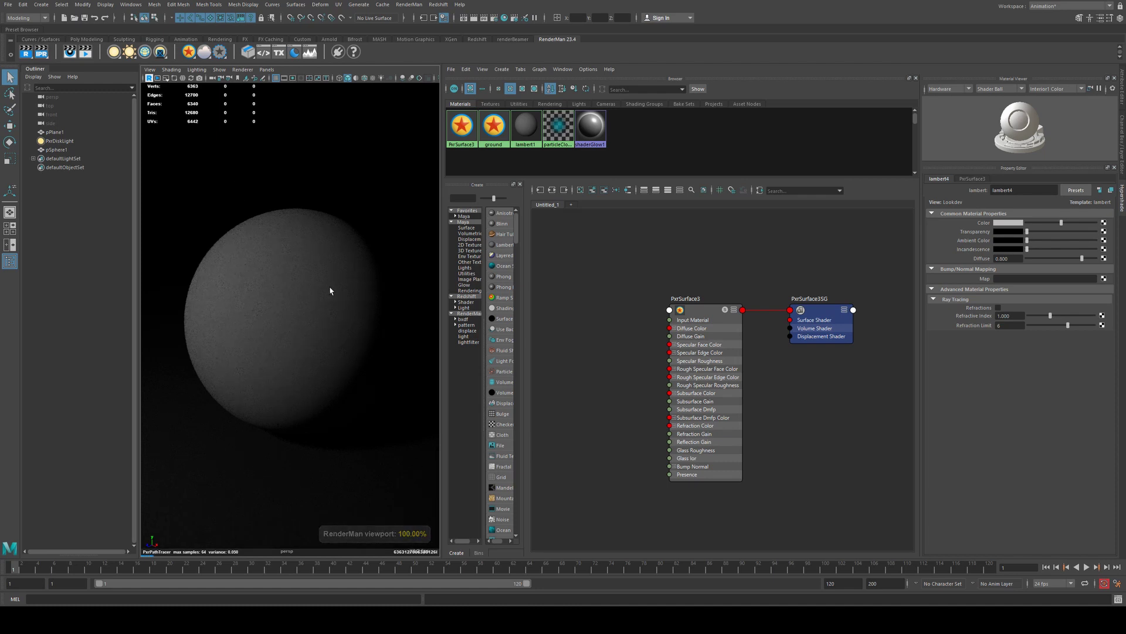
{"action": "right_click_drag", "start_coordinate": [329, 291], "coordinate": [296, 291], "text": "alt"}
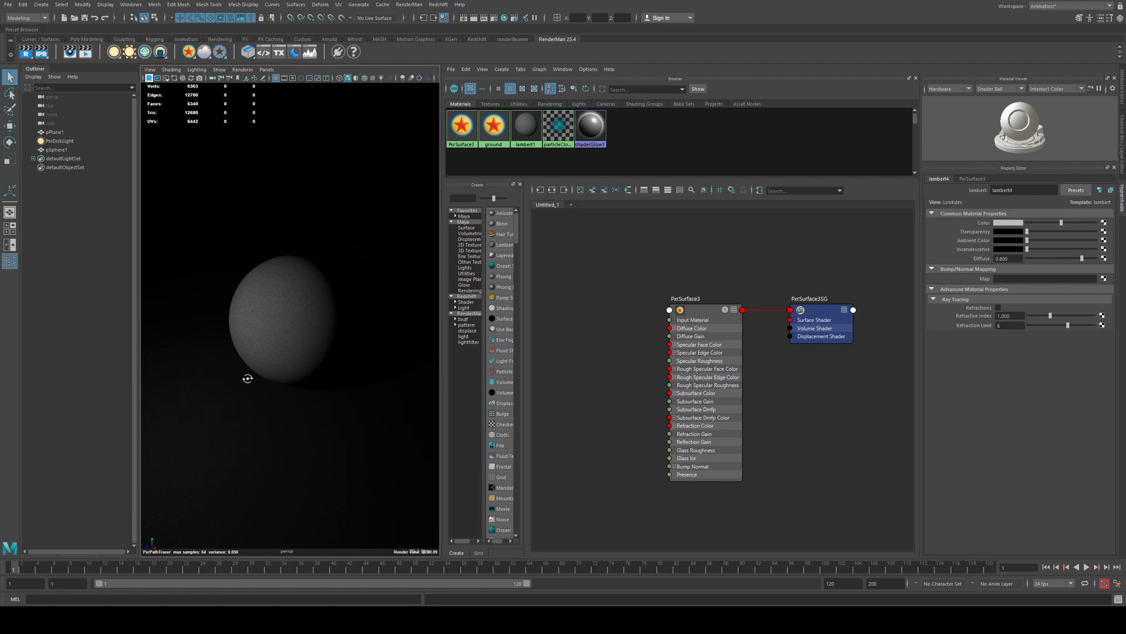
{"action": "left_click_drag", "start_coordinate": [246, 378], "coordinate": [289, 324], "text": "alt"}
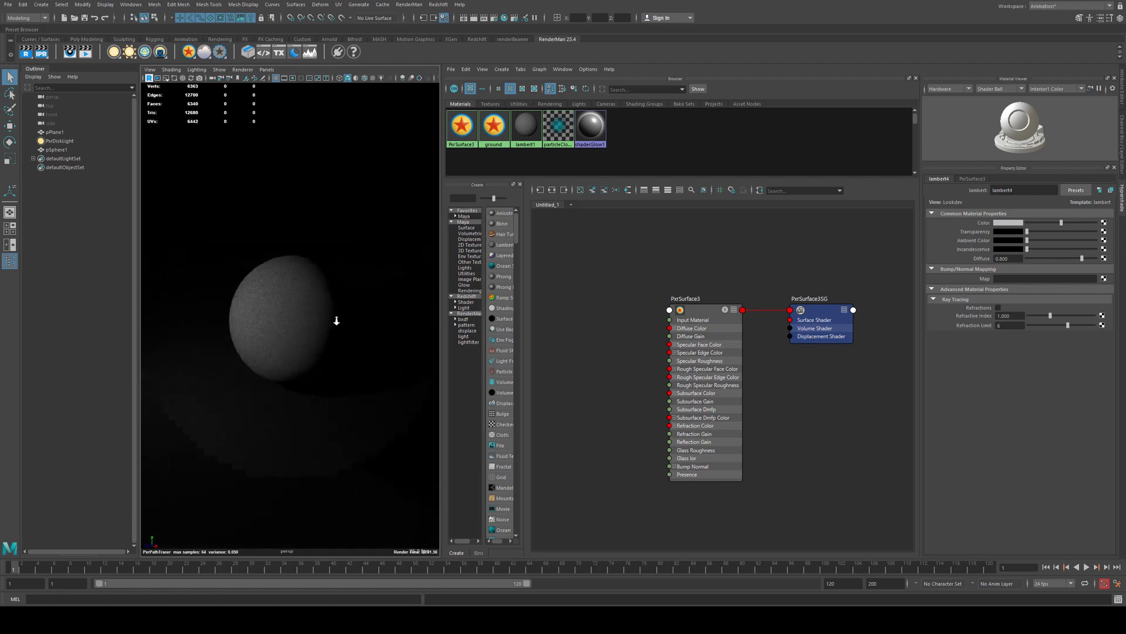
{"action": "scroll", "coordinate": [329, 324], "scroll_direction": "up", "scroll_amount": 3}
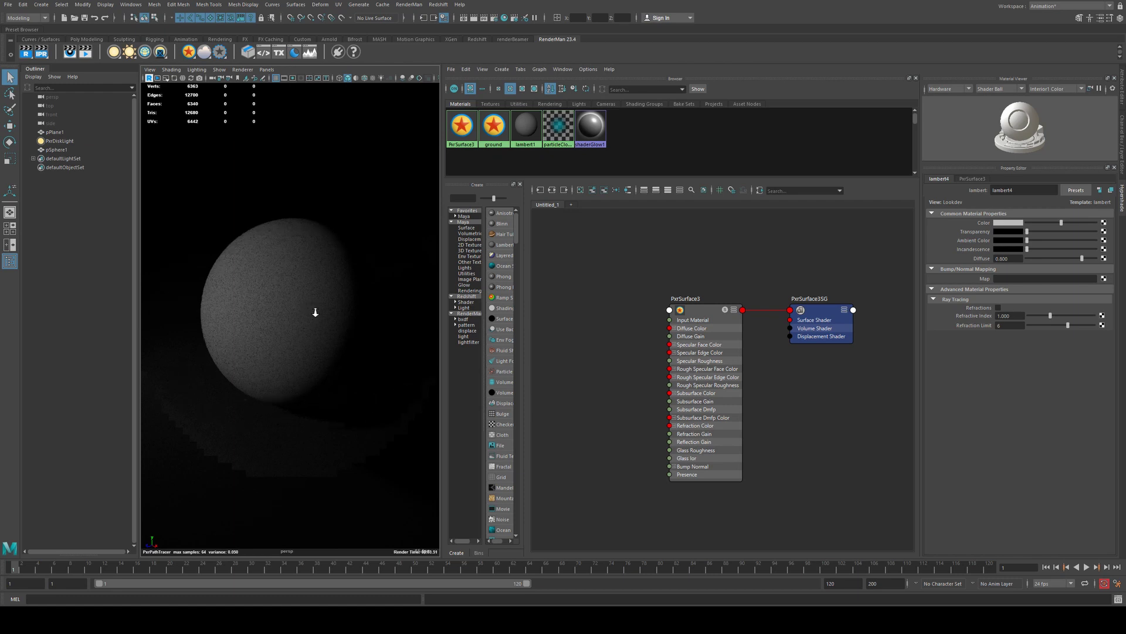
{"action": "scroll", "coordinate": [322, 317], "scroll_direction": "up", "scroll_amount": 2}
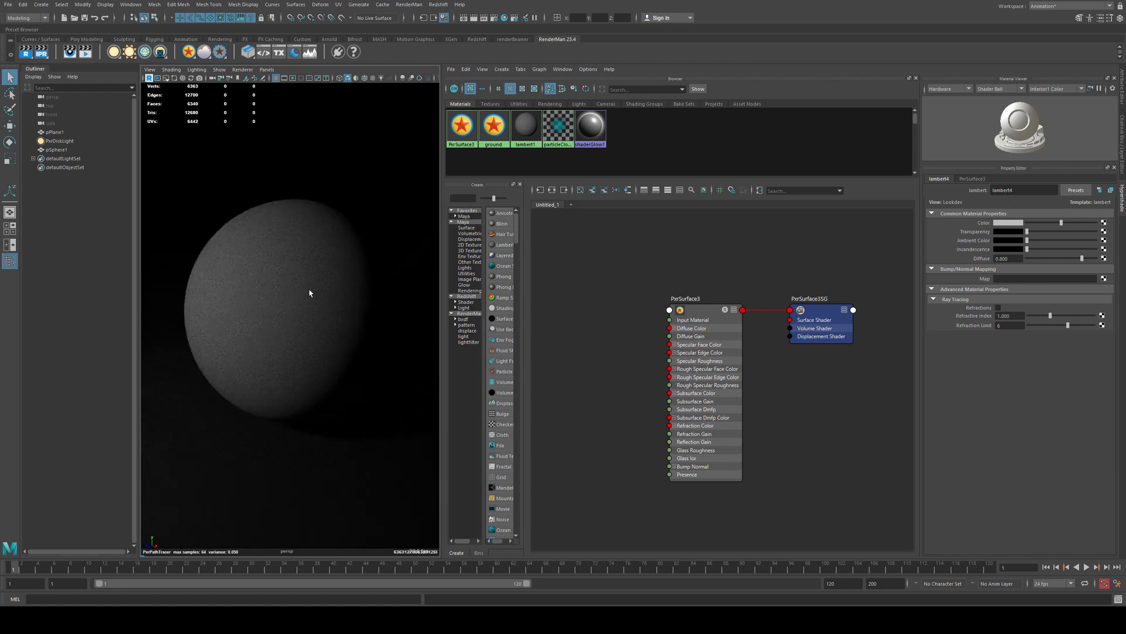
Arrange the PxrSurface3 and PxrSurface3SG nodes neatly in the graph.
{"action": "left_click", "coordinate": [703, 309]}
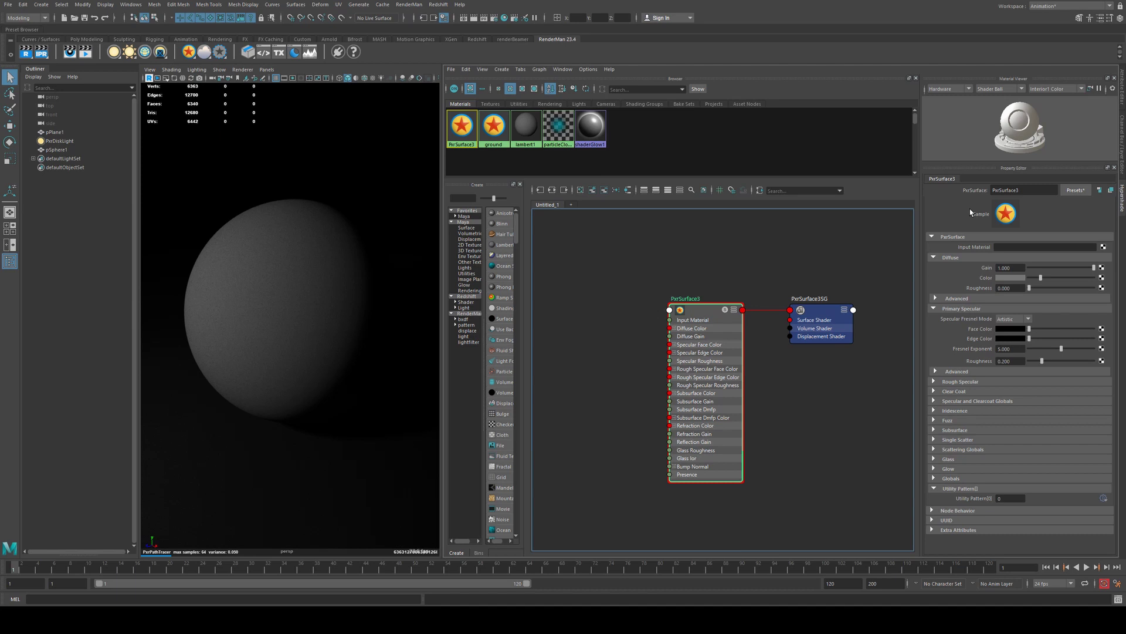
{"action": "mouse_move", "coordinate": [699, 311]}
{"action": "left_mouse_down"}
{"action": "mouse_move", "coordinate": [687, 288]}
{"action": "mouse_move", "coordinate": [695, 299]}
{"action": "left_mouse_up"}
{"action": "left_click", "coordinate": [823, 308]}
{"action": "left_click", "coordinate": [704, 310]}
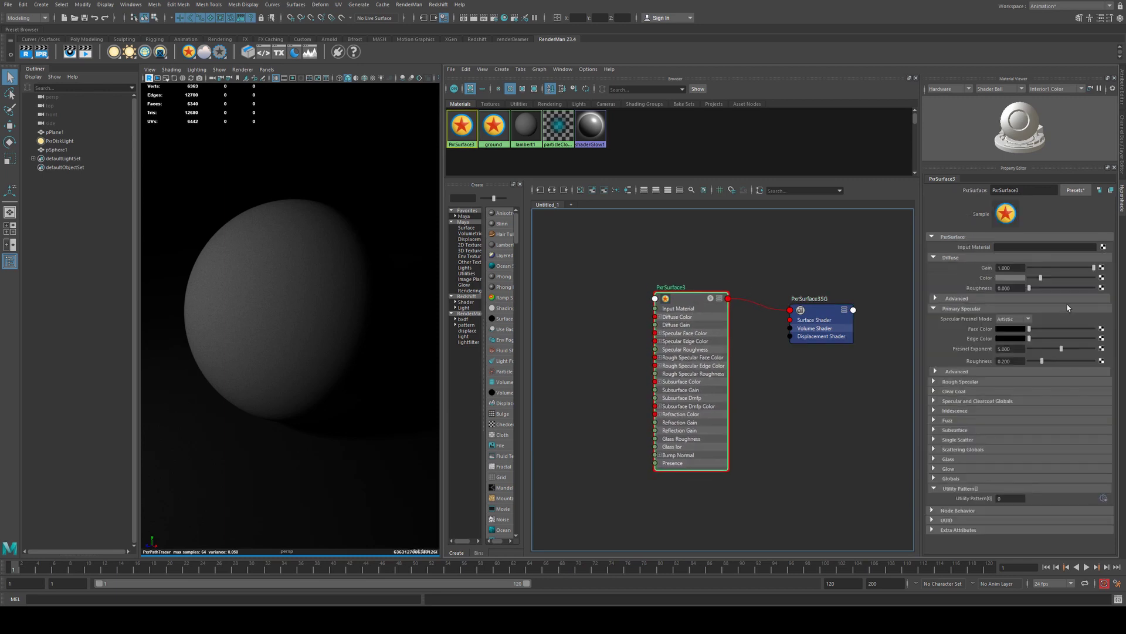
{"action": "left_click_drag", "start_coordinate": [833, 316], "coordinate": [831, 305]}
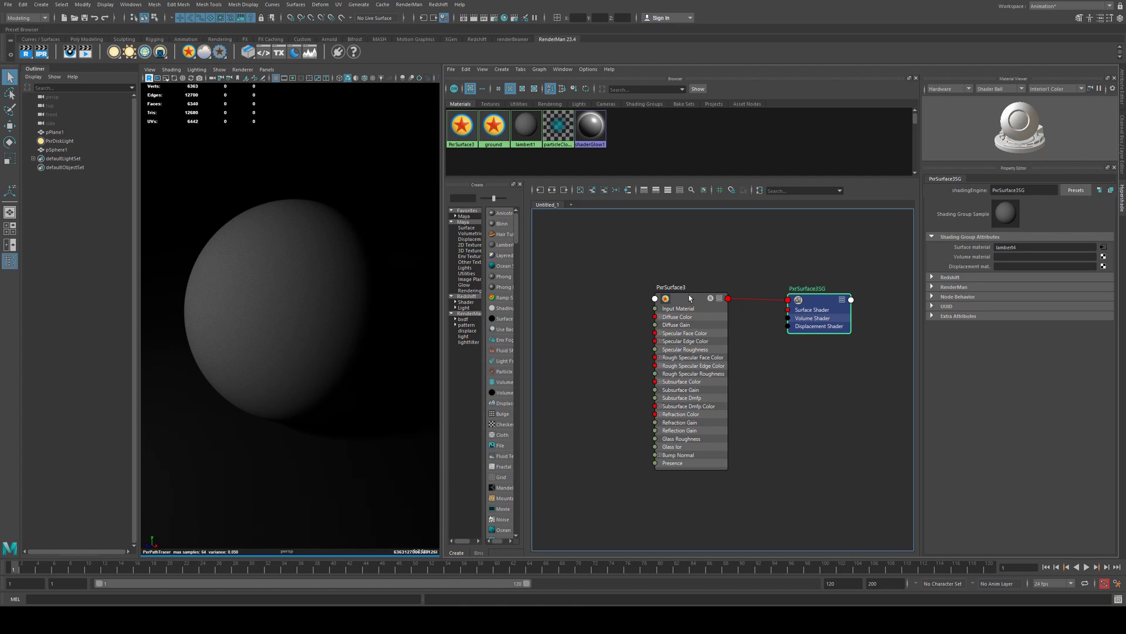
{"action": "mouse_move", "coordinate": [689, 300]}
{"action": "left_mouse_down"}
{"action": "mouse_move", "coordinate": [663, 296]}
{"action": "mouse_move", "coordinate": [707, 317]}
{"action": "mouse_move", "coordinate": [692, 299]}
{"action": "left_mouse_up"}
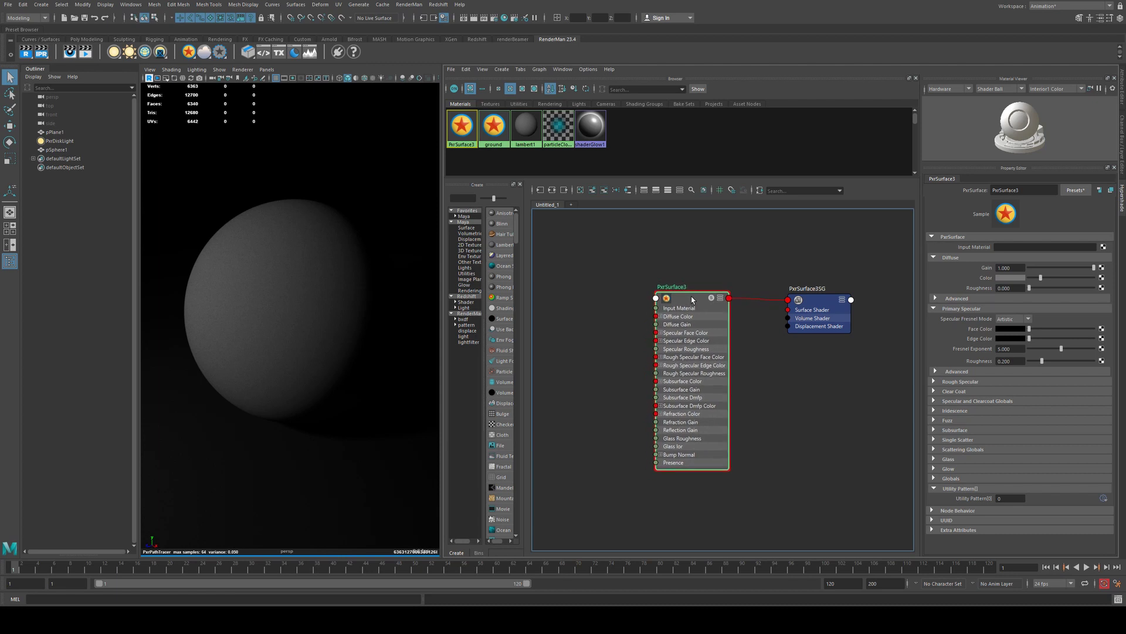
Set PxrSurface3's Diffuse Color to deep red from the Color History.
{"action": "left_click", "coordinate": [948, 260]}
{"action": "left_click", "coordinate": [947, 261]}
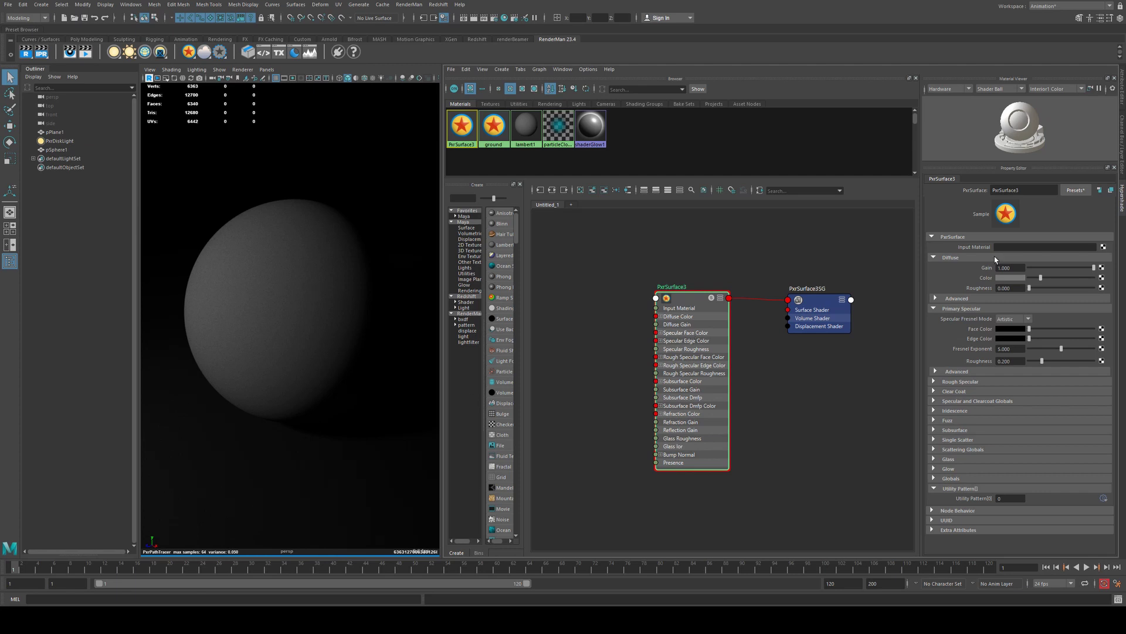
{"action": "left_click", "coordinate": [1021, 281]}
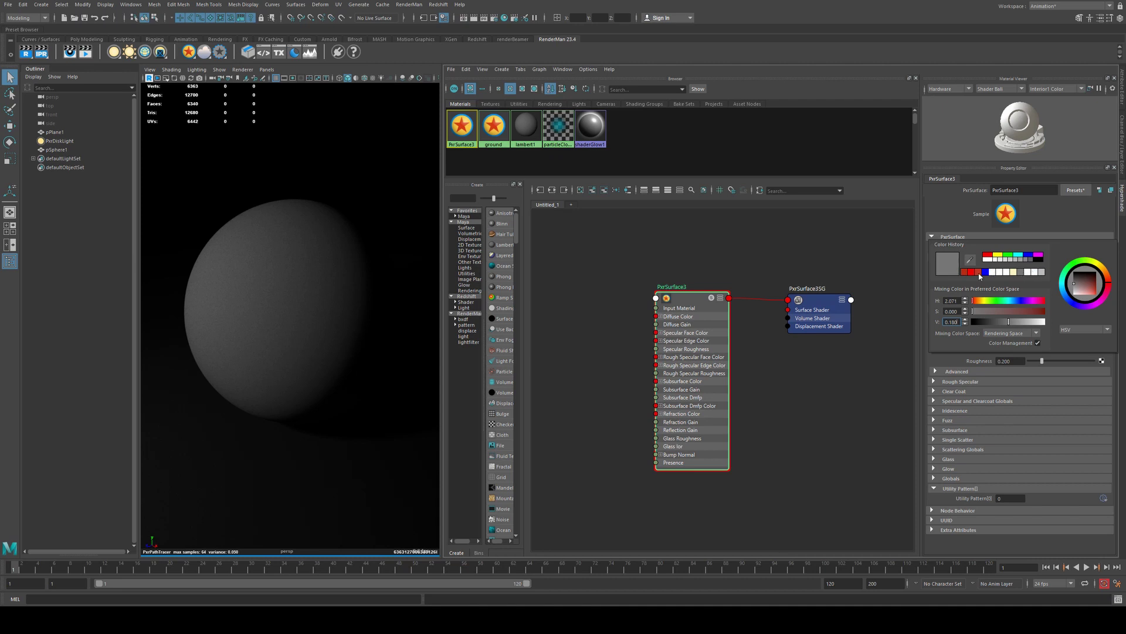
{"action": "left_click", "coordinate": [966, 272]}
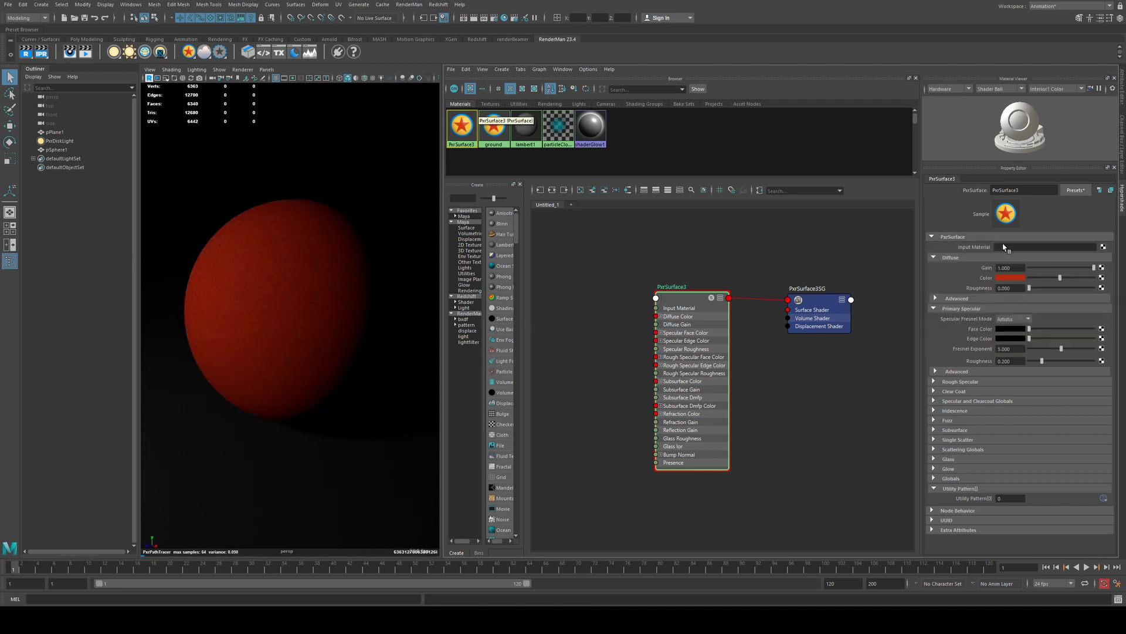
{"action": "left_click", "coordinate": [1007, 279]}
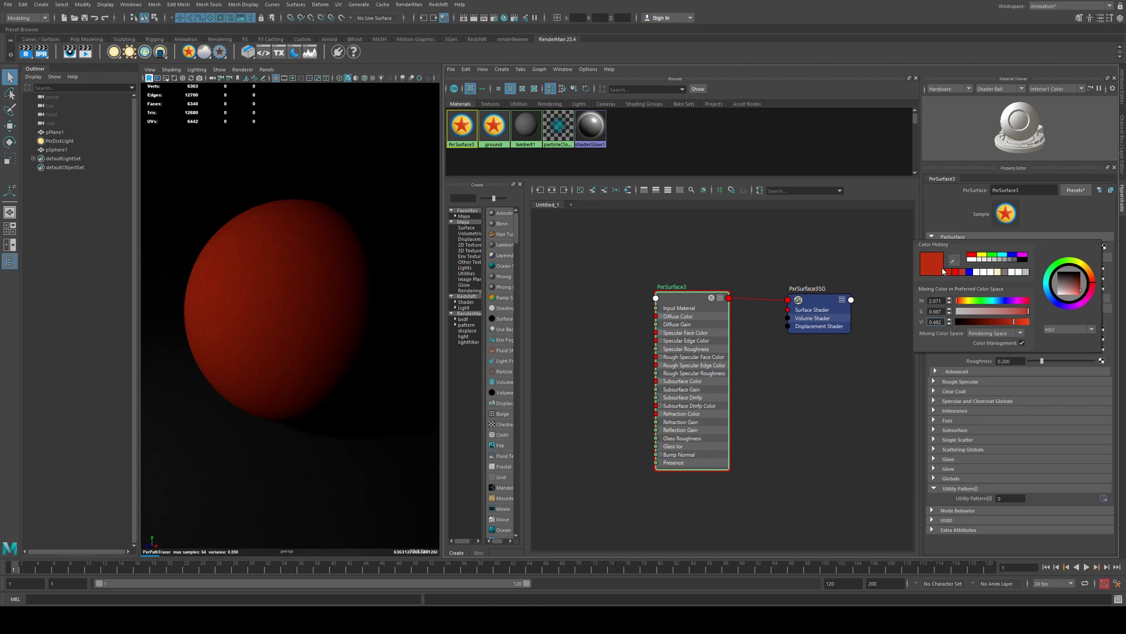
{"action": "left_click", "coordinate": [993, 255]}
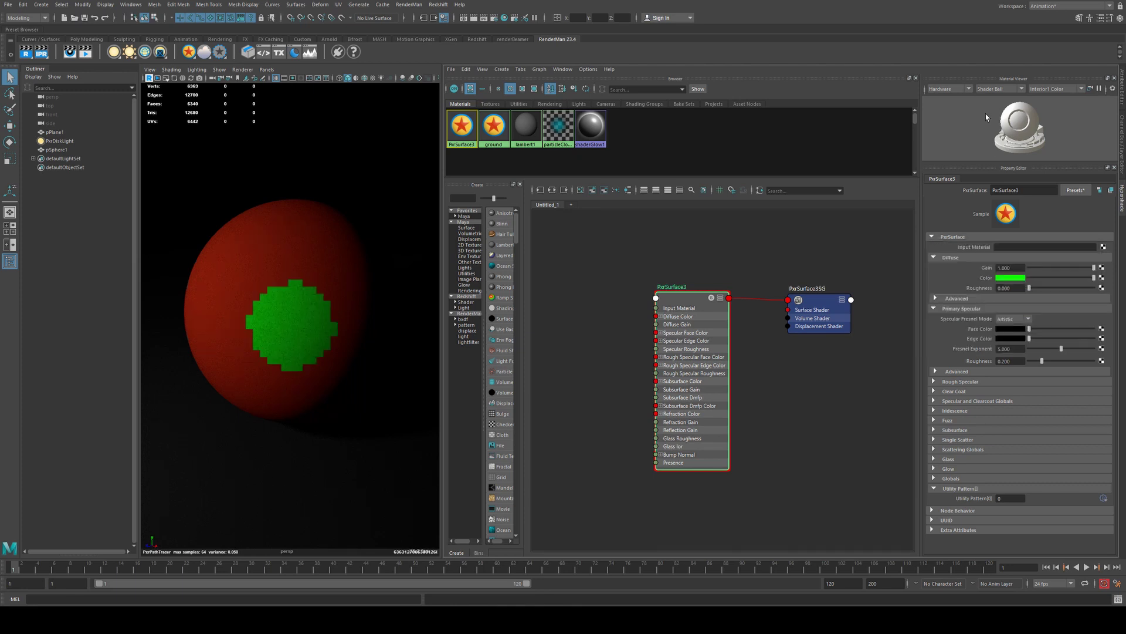
{"action": "left_click", "coordinate": [1003, 279]}
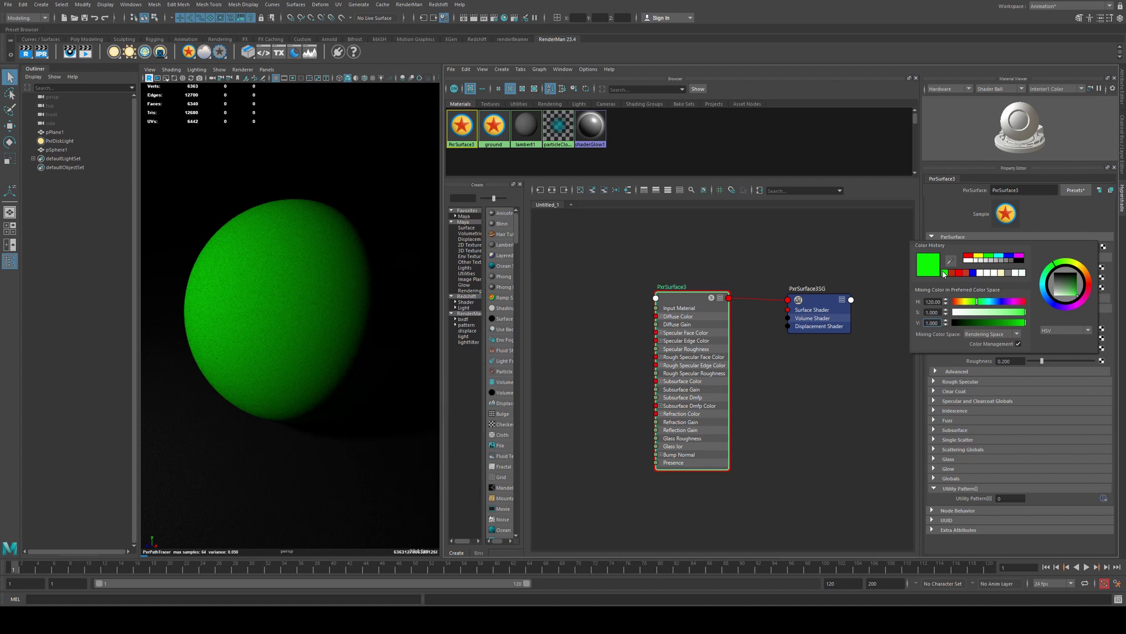
{"action": "left_click", "coordinate": [957, 274]}
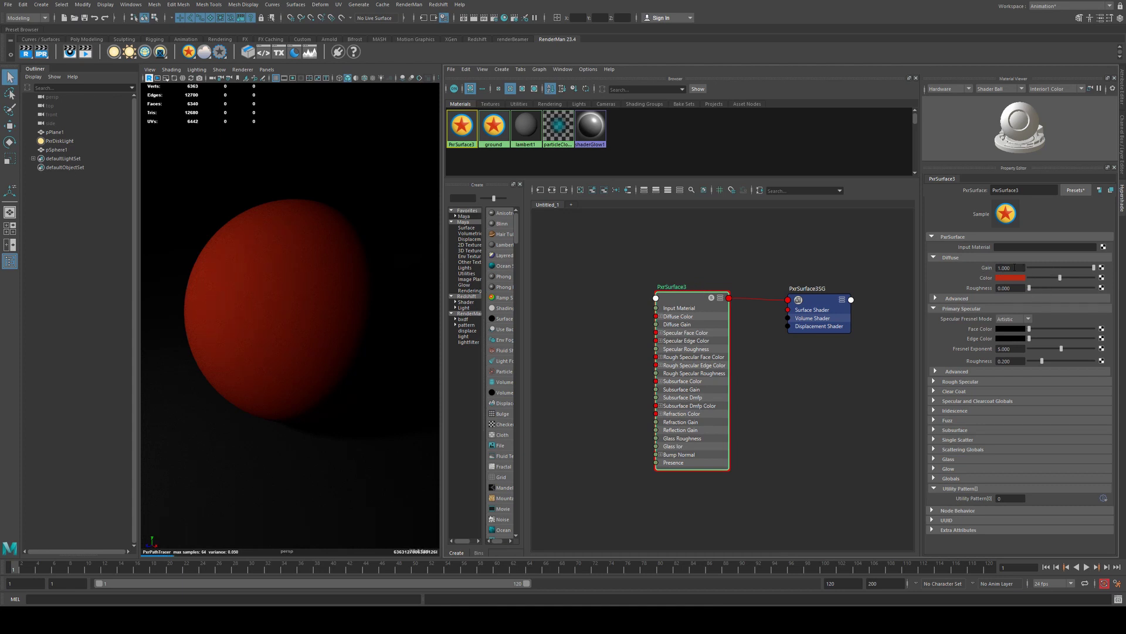
Keep Diffuse Gain at 1.000, set Diffuse Roughness to 0, and expand advanced Diffuse settings.
{"action": "left_click_drag", "start_coordinate": [1063, 270], "coordinate": [1026, 268]}
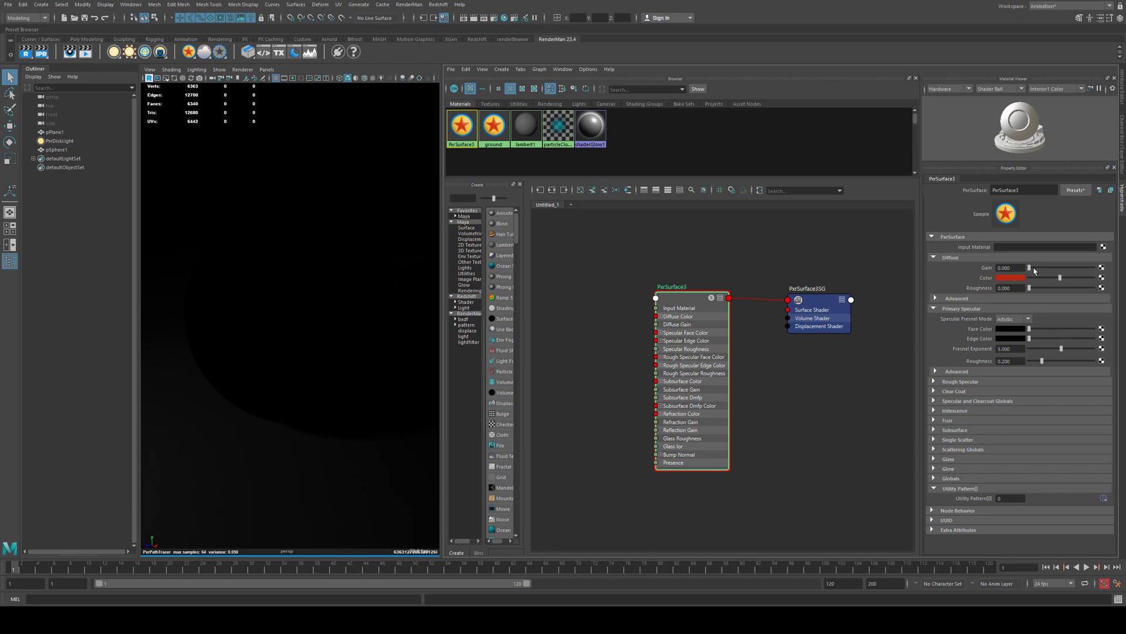
{"action": "left_click_drag", "start_coordinate": [1035, 271], "coordinate": [1094, 269]}
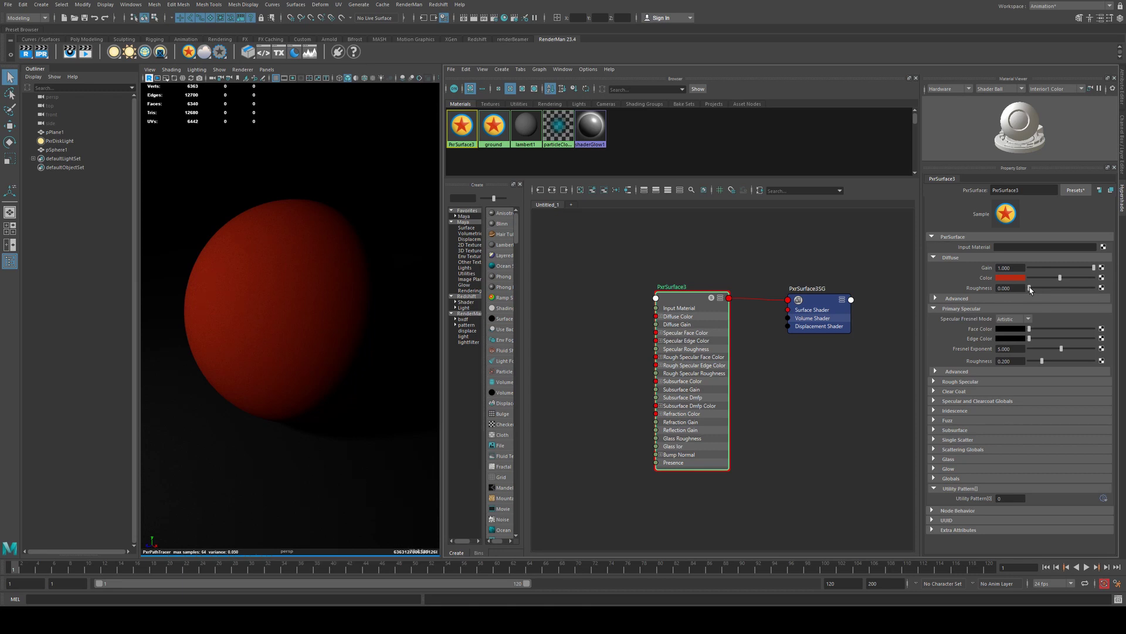
{"action": "left_click_drag", "start_coordinate": [1029, 287], "coordinate": [1094, 287]}
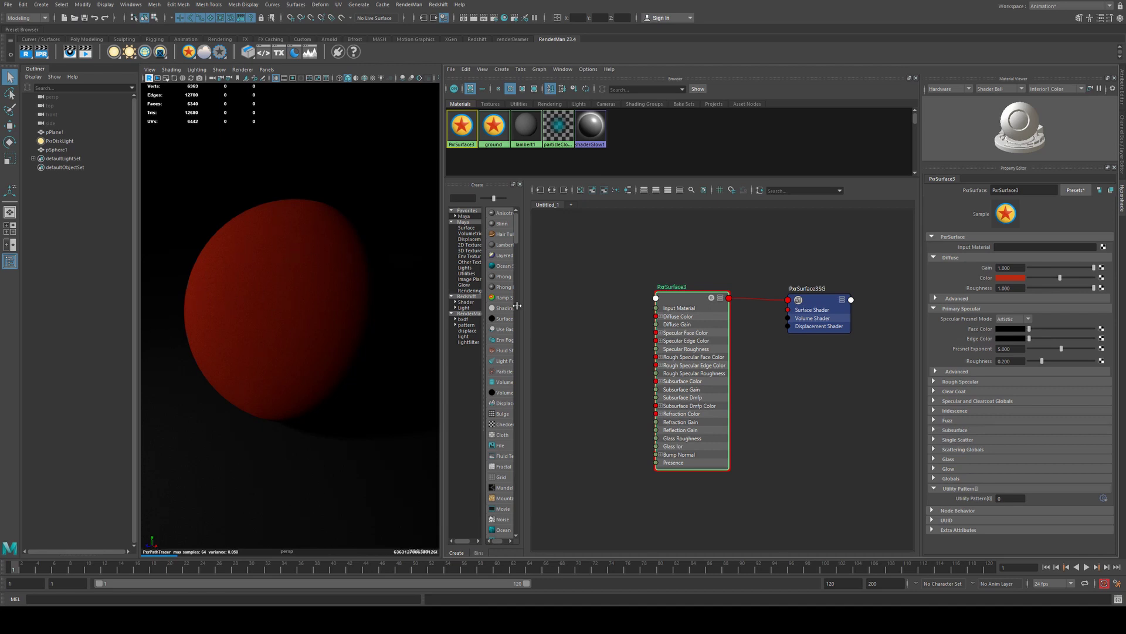
{"action": "left_click_drag", "start_coordinate": [1092, 288], "coordinate": [611, 297]}
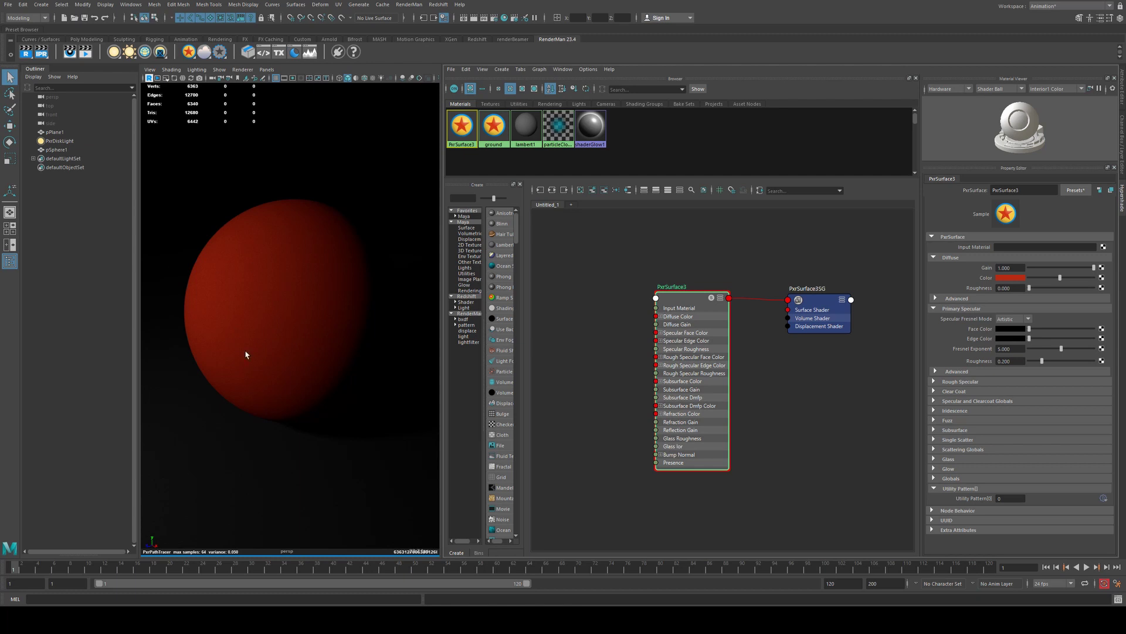
{"action": "left_click", "coordinate": [938, 298]}
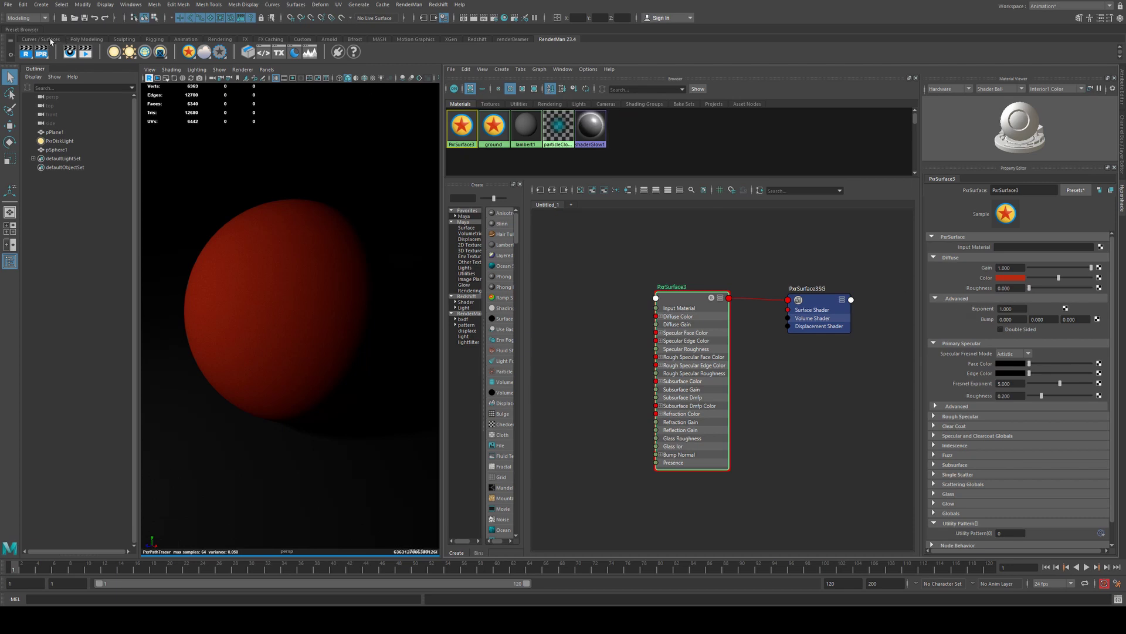
Create a polygon plane and assign it the PxrSurface3 material.
{"action": "left_click", "coordinate": [76, 40]}
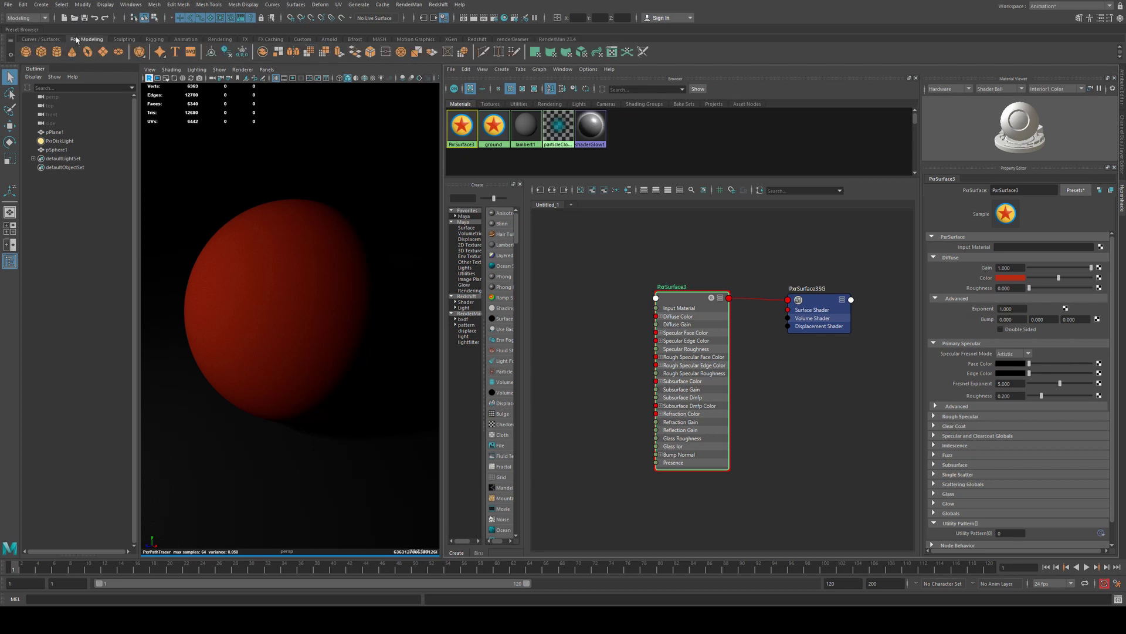
{"action": "left_click", "coordinate": [103, 51]}
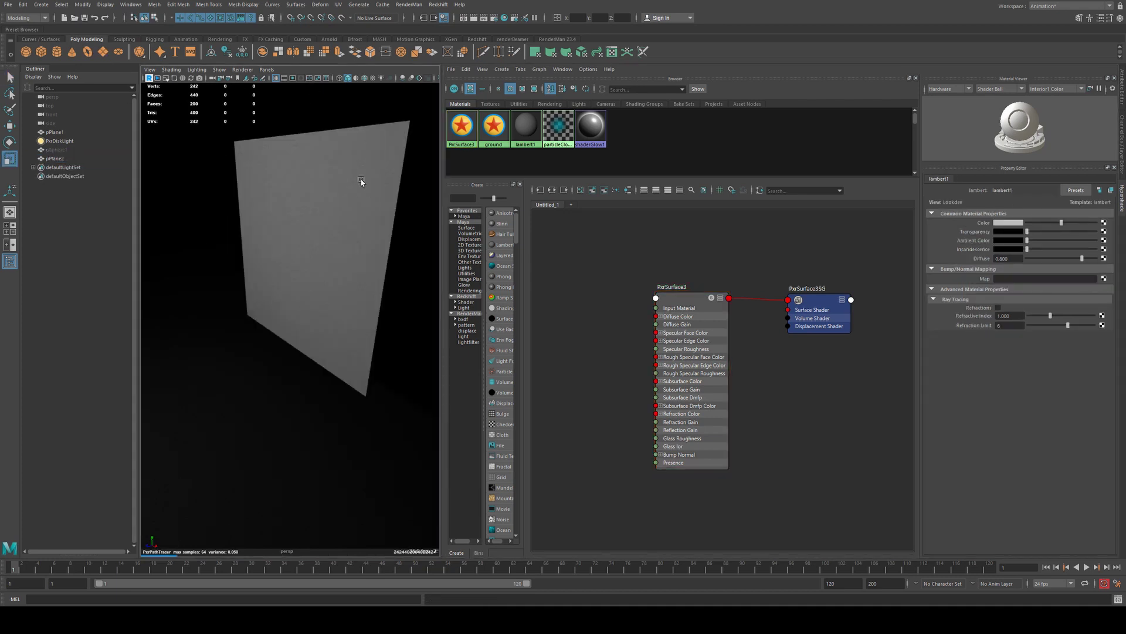
{"action": "key", "text": "w"}
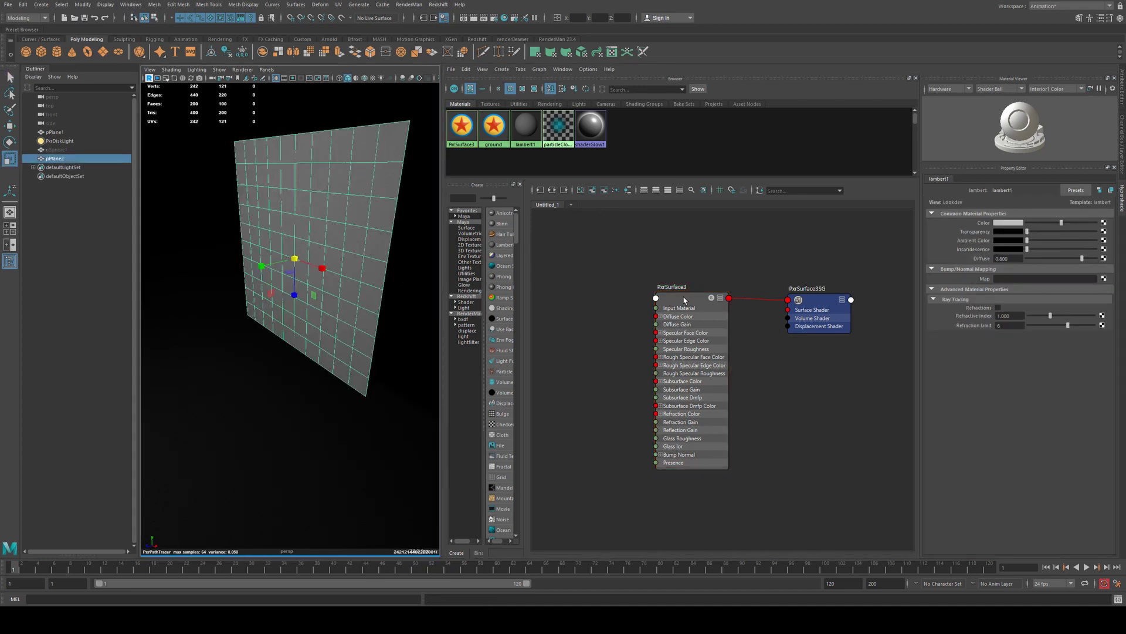
{"action": "right_click_drag", "start_coordinate": [678, 300], "coordinate": [687, 277]}
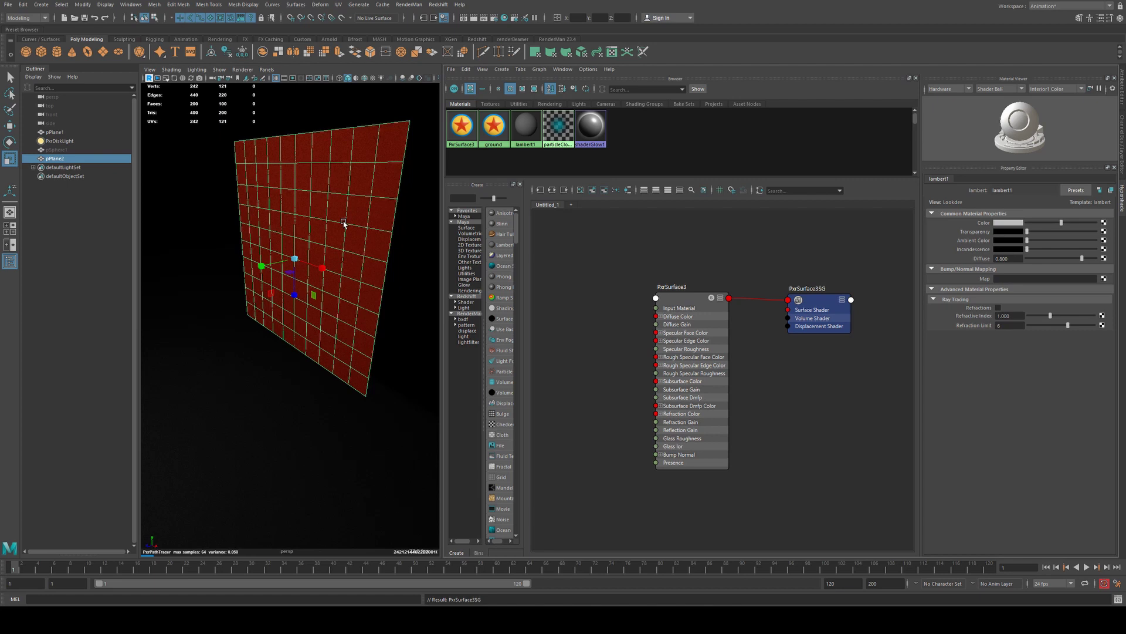
{"action": "left_click", "coordinate": [701, 315]}
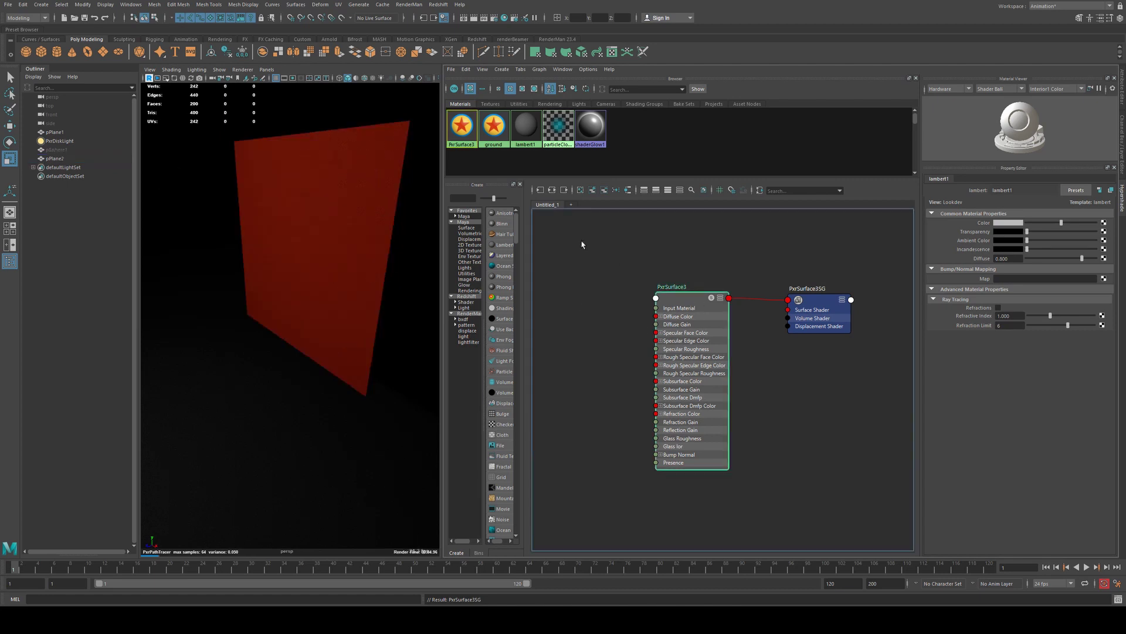
Turn on Double Sided for PxrSurface3 and reframe the view on the plane.
{"action": "left_click", "coordinate": [385, 246]}
{"action": "left_click_drag", "start_coordinate": [332, 247], "coordinate": [310, 253], "text": "alt"}
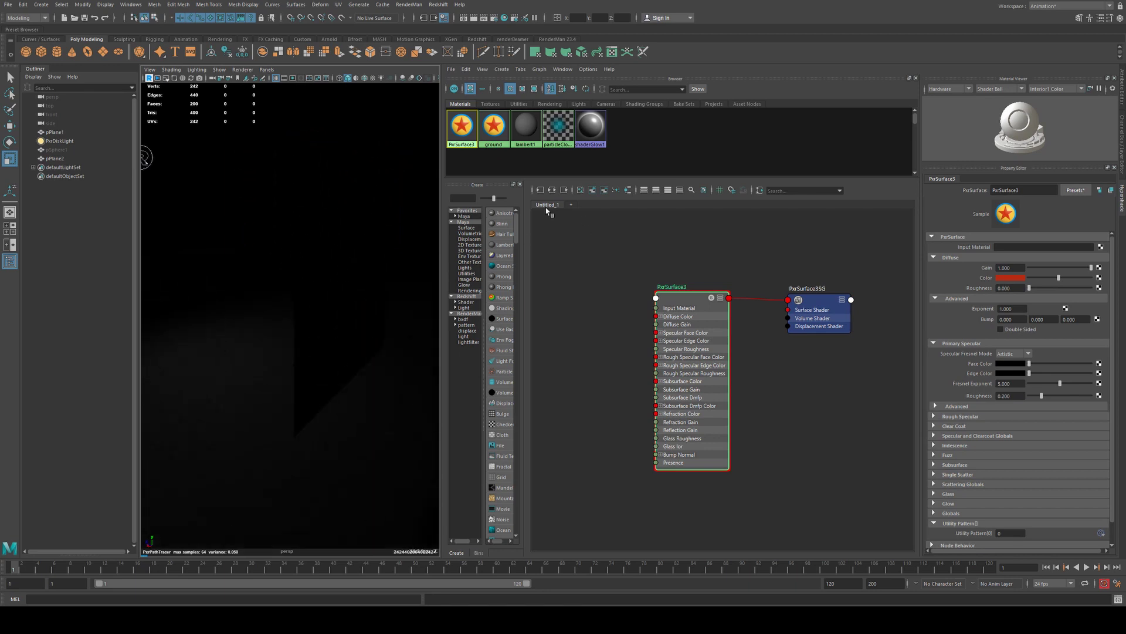
{"action": "left_click", "coordinate": [1000, 329]}
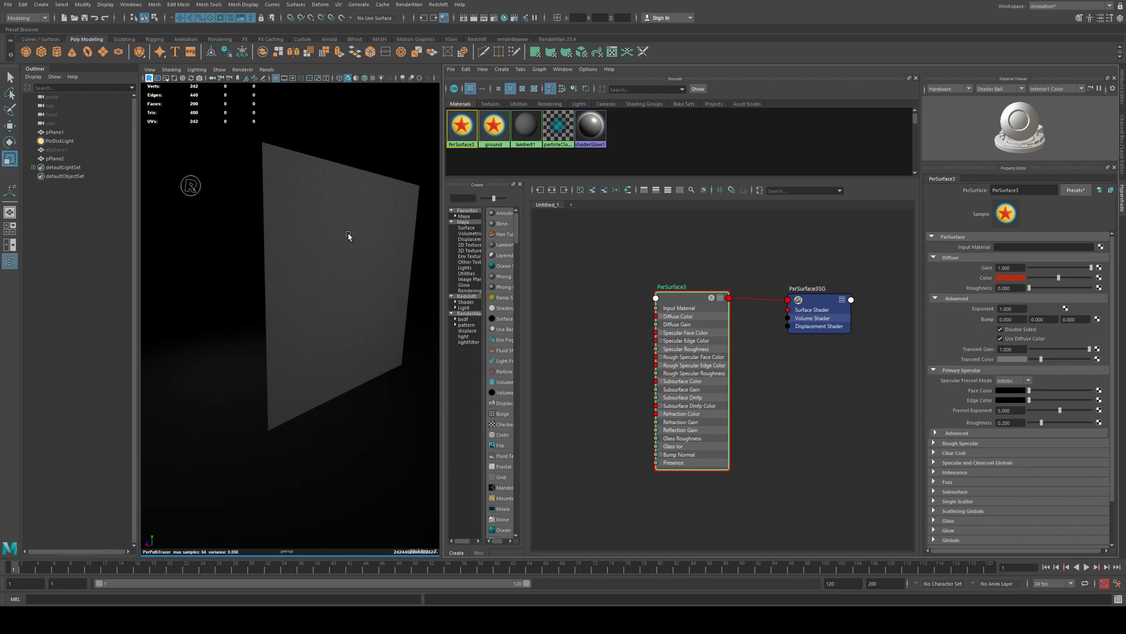
{"action": "middle_click_drag", "start_coordinate": [369, 244], "coordinate": [329, 234]}
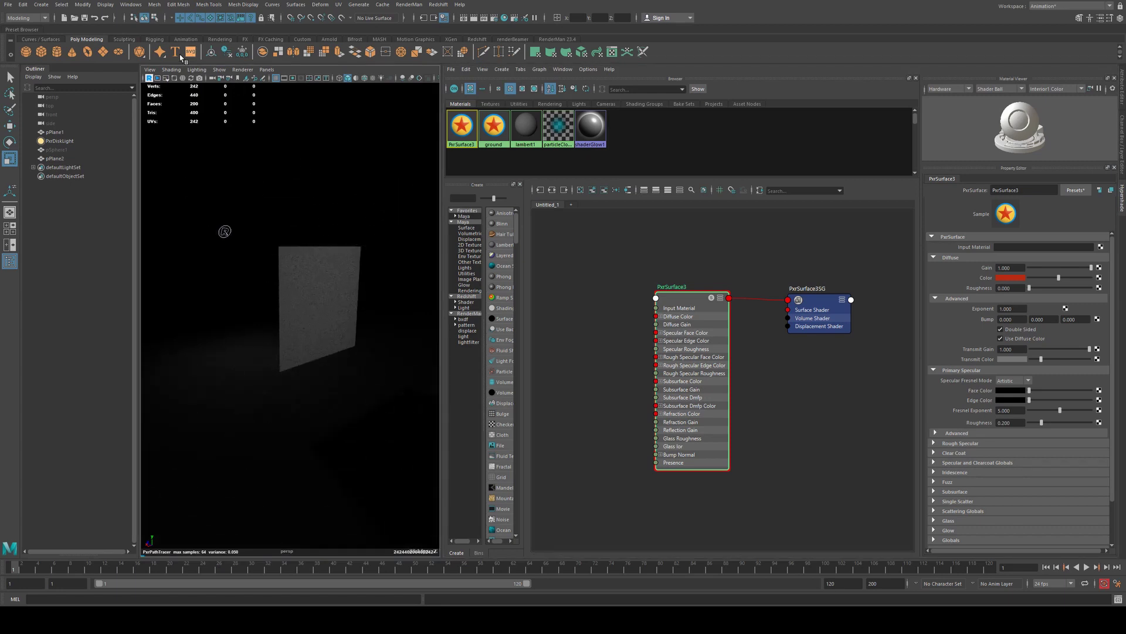
Add a PxrRectLight, enlarge it, and move it beside the plane.
{"action": "left_click", "coordinate": [557, 39]}
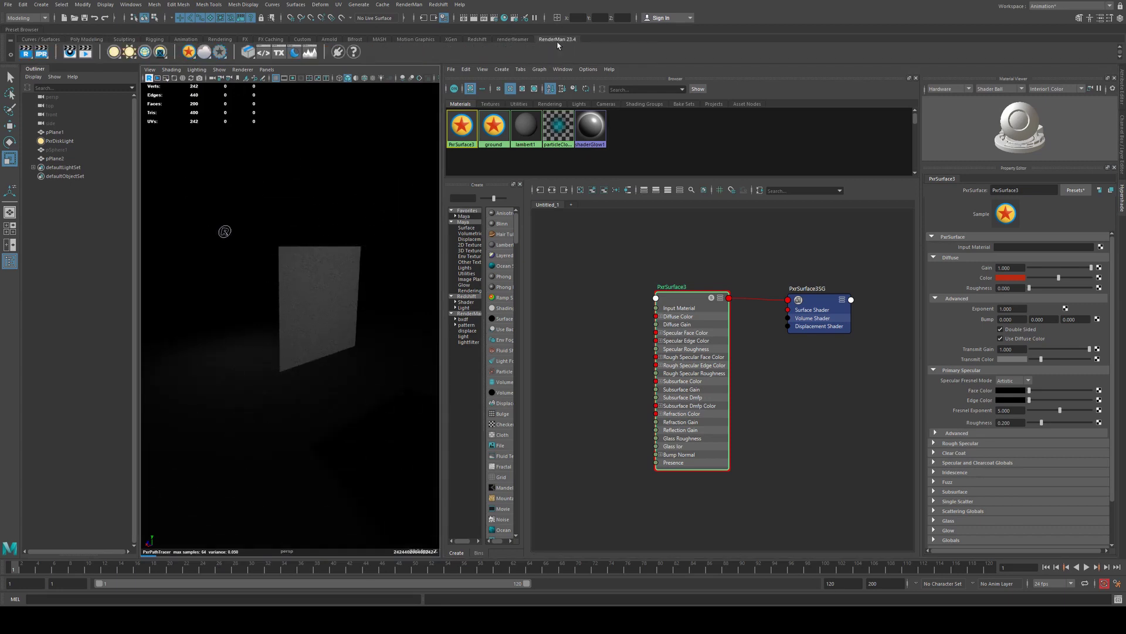
{"action": "left_click", "coordinate": [113, 51]}
{"action": "middle_click_drag", "start_coordinate": [370, 315], "coordinate": [327, 259]}
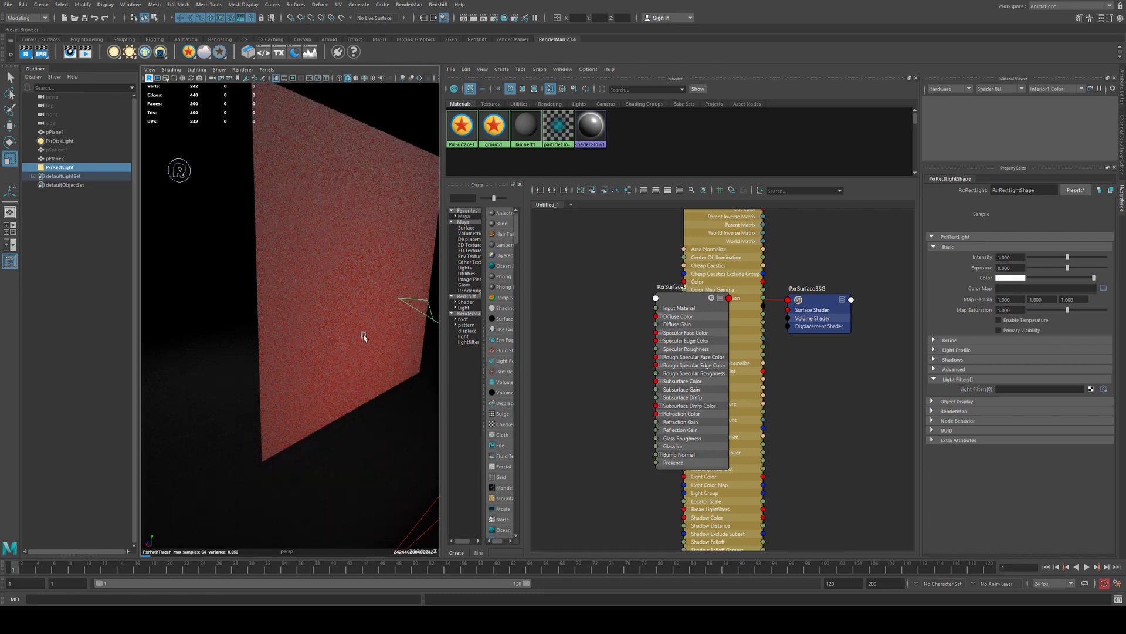
{"action": "left_click", "coordinate": [691, 309]}
{"action": "left_click", "coordinate": [552, 190]}
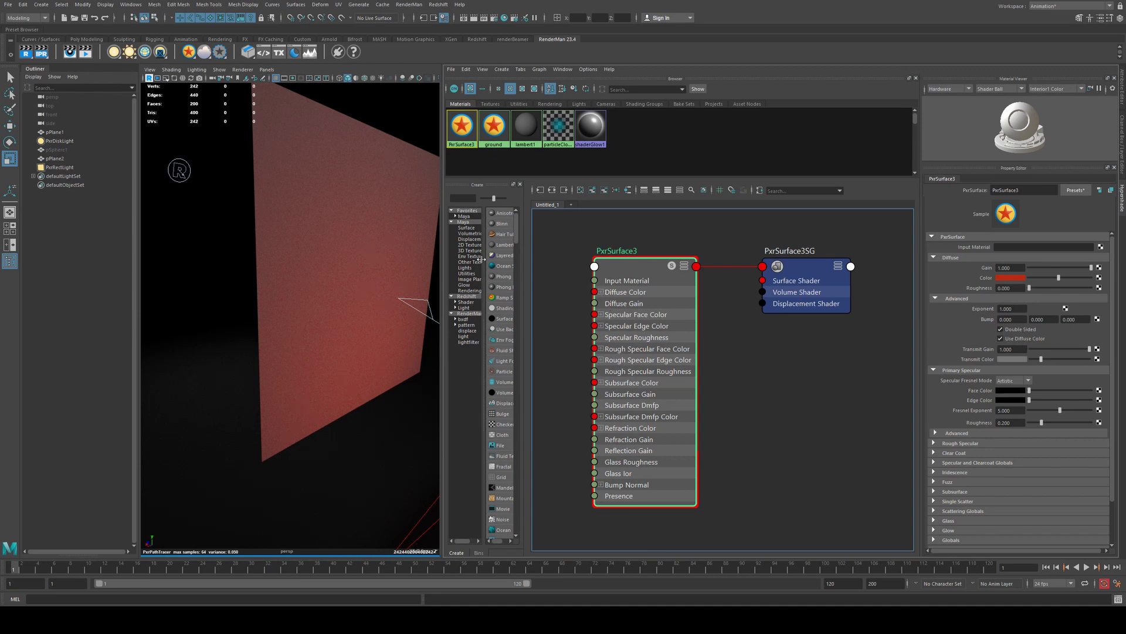
{"action": "middle_click_drag", "start_coordinate": [297, 280], "coordinate": [359, 277]}
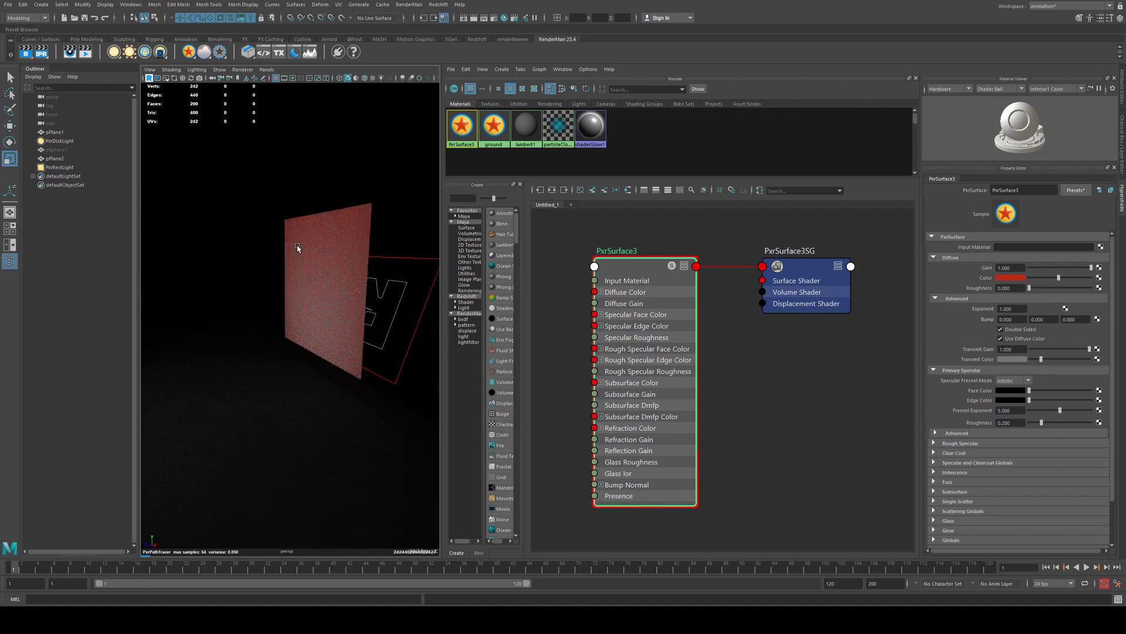
Set PxrSurface3's Transmit Color to green.
{"action": "left_click", "coordinate": [1021, 359]}
{"action": "left_click", "coordinate": [969, 358]}
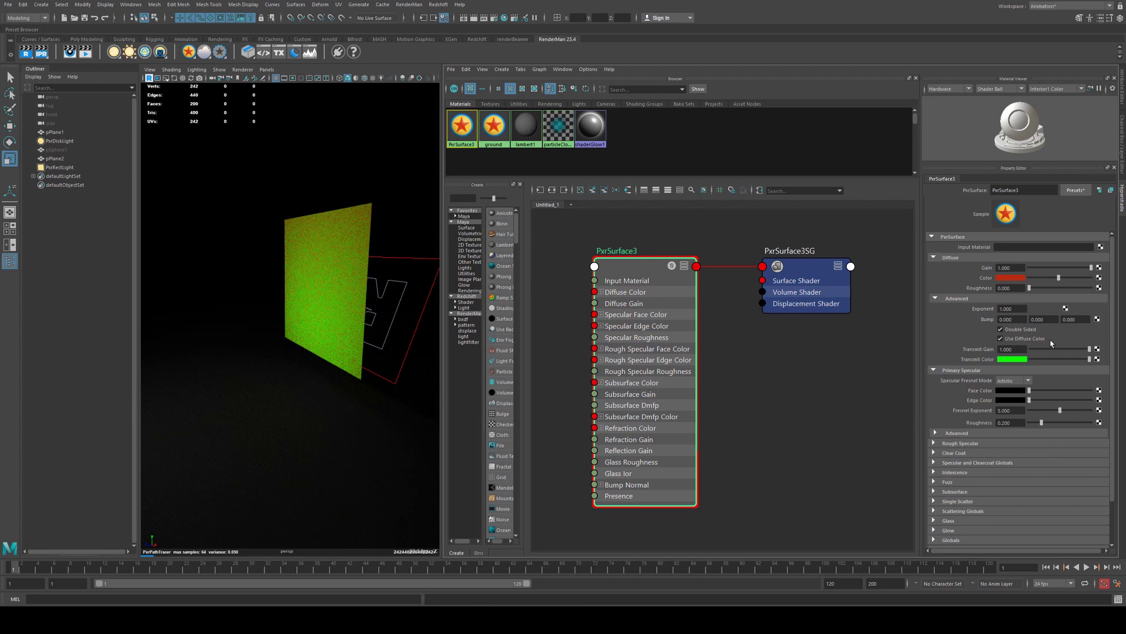
{"action": "left_click", "coordinate": [1019, 359]}
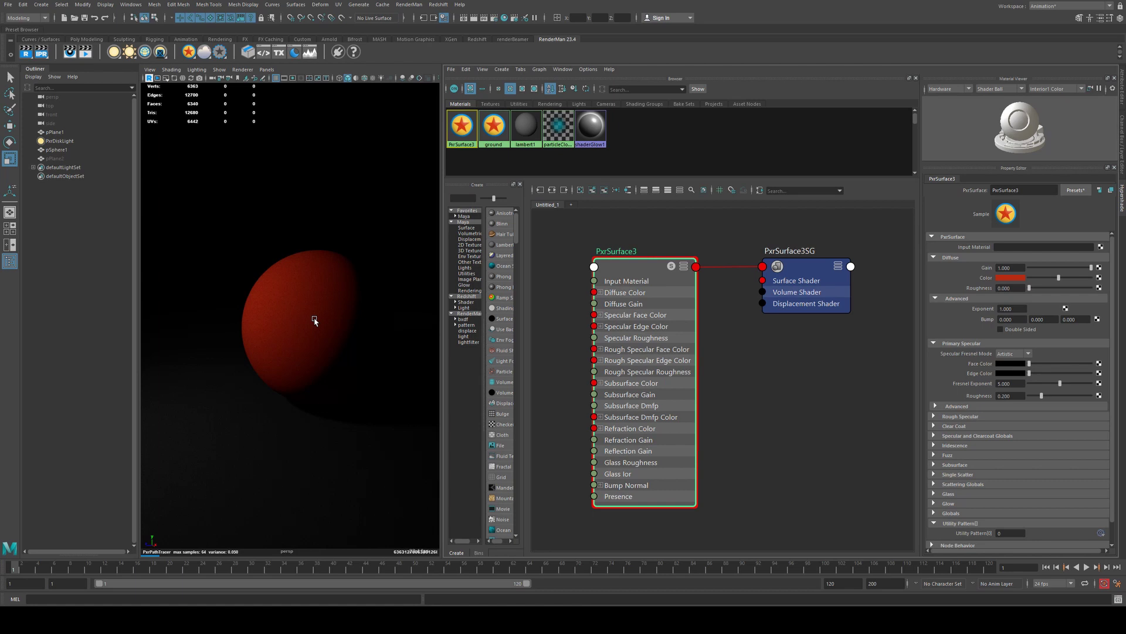
Zoom and pan the viewport so the red sphere is framed again.
{"action": "scroll", "coordinate": [352, 327], "scroll_direction": "up", "scroll_amount": 2}
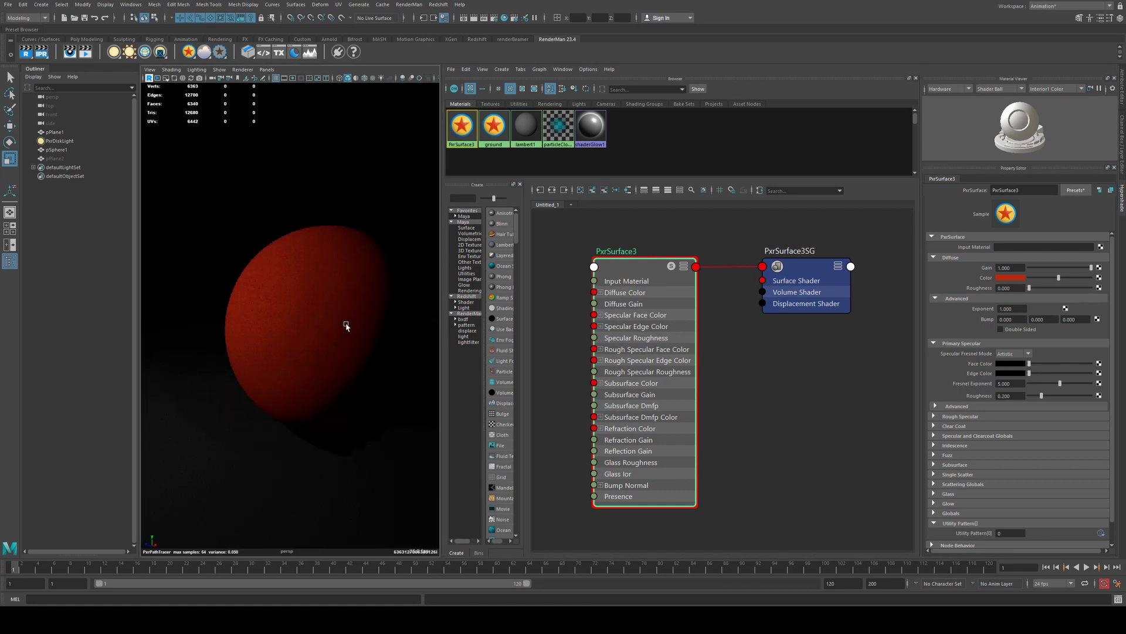
{"action": "middle_click_drag", "start_coordinate": [346, 326], "coordinate": [314, 322], "text": "alt"}
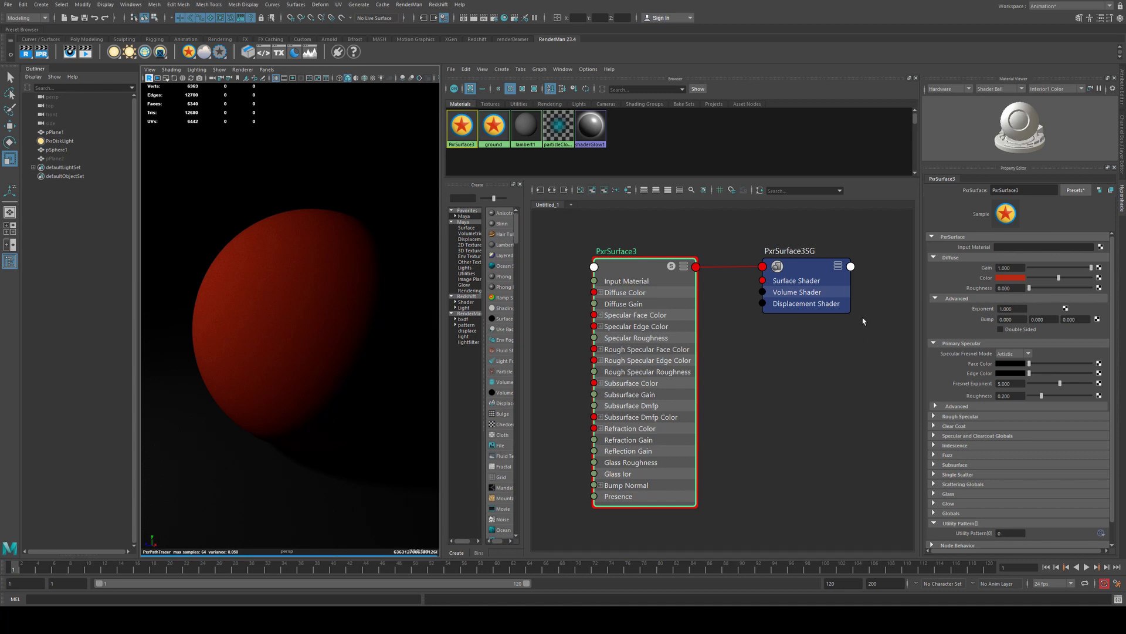
{"action": "left_click", "coordinate": [1006, 354]}
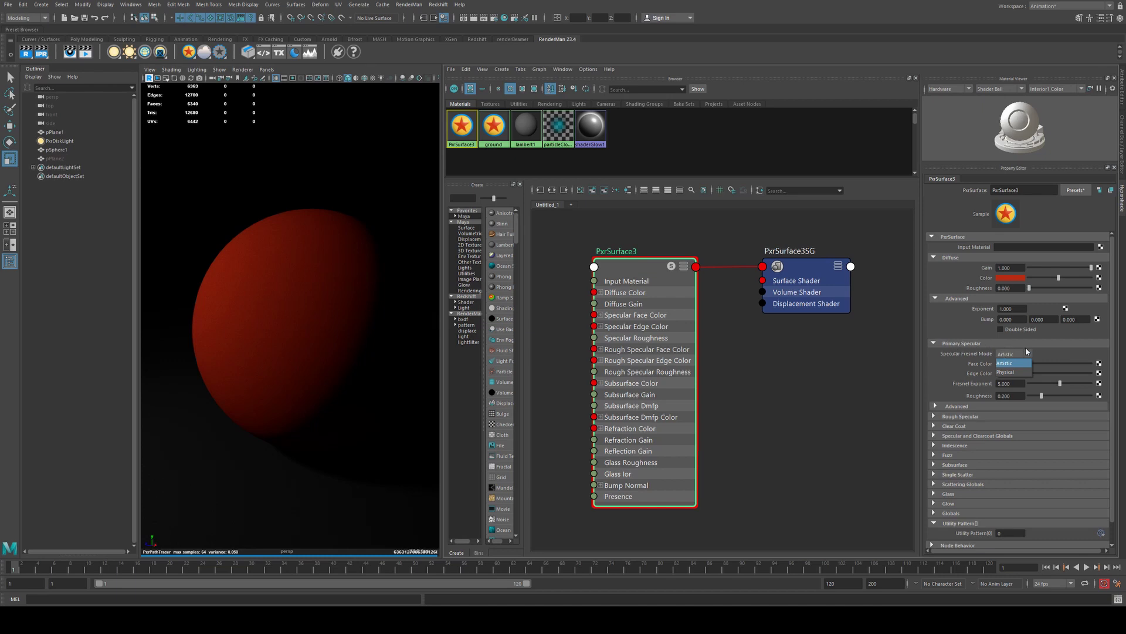
{"action": "left_click", "coordinate": [1018, 362]}
{"action": "left_click", "coordinate": [959, 417]}
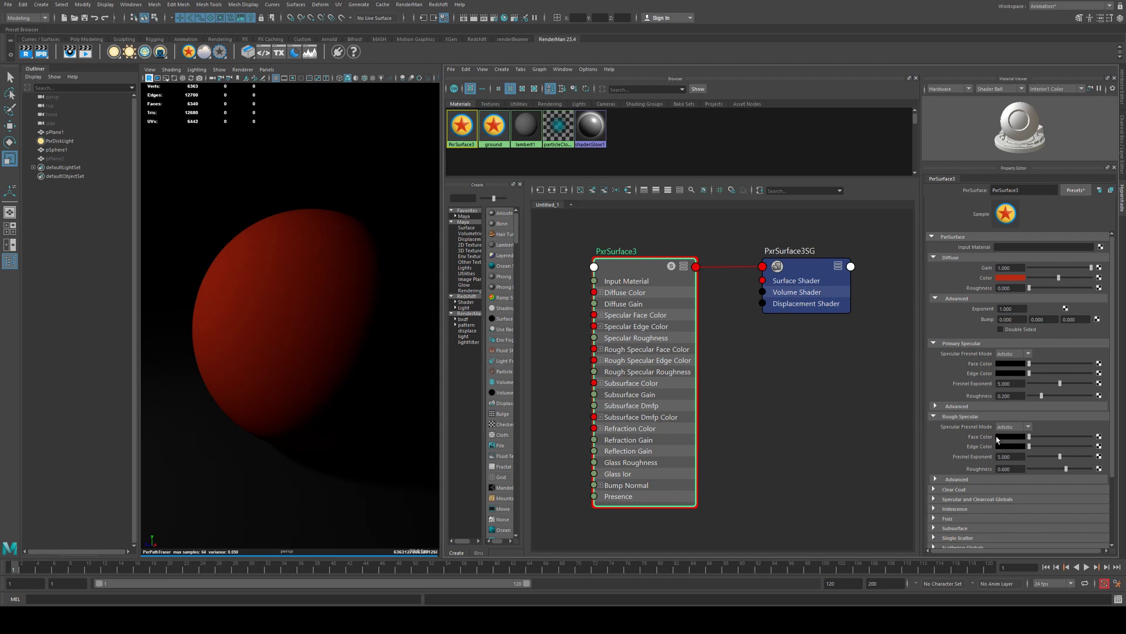
{"action": "left_click", "coordinate": [962, 419]}
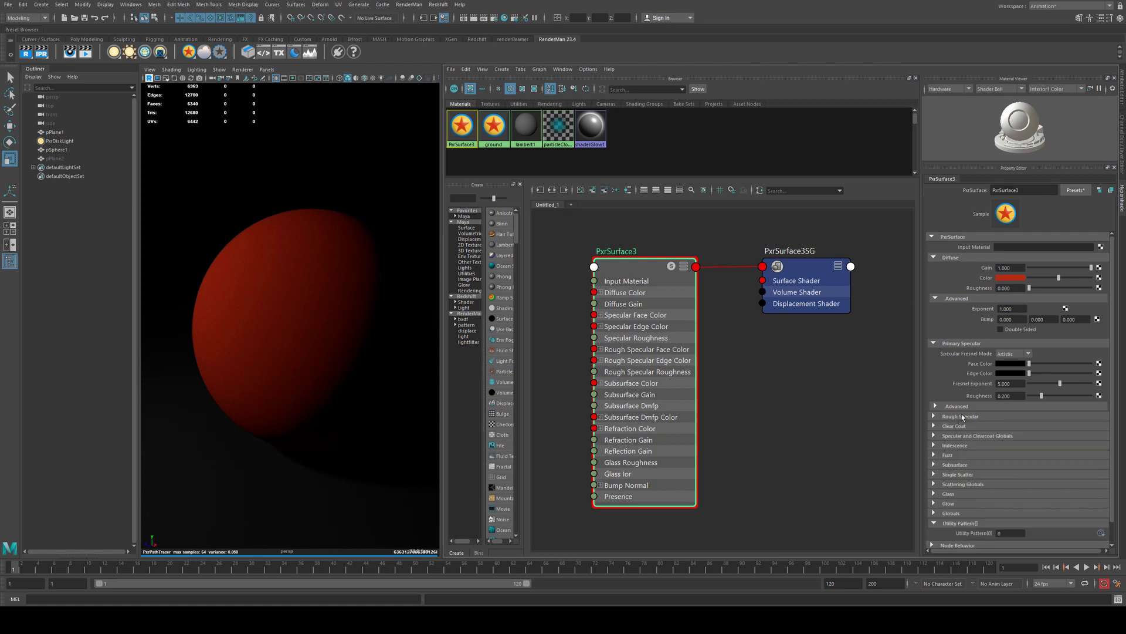
{"action": "left_click", "coordinate": [1027, 355]}
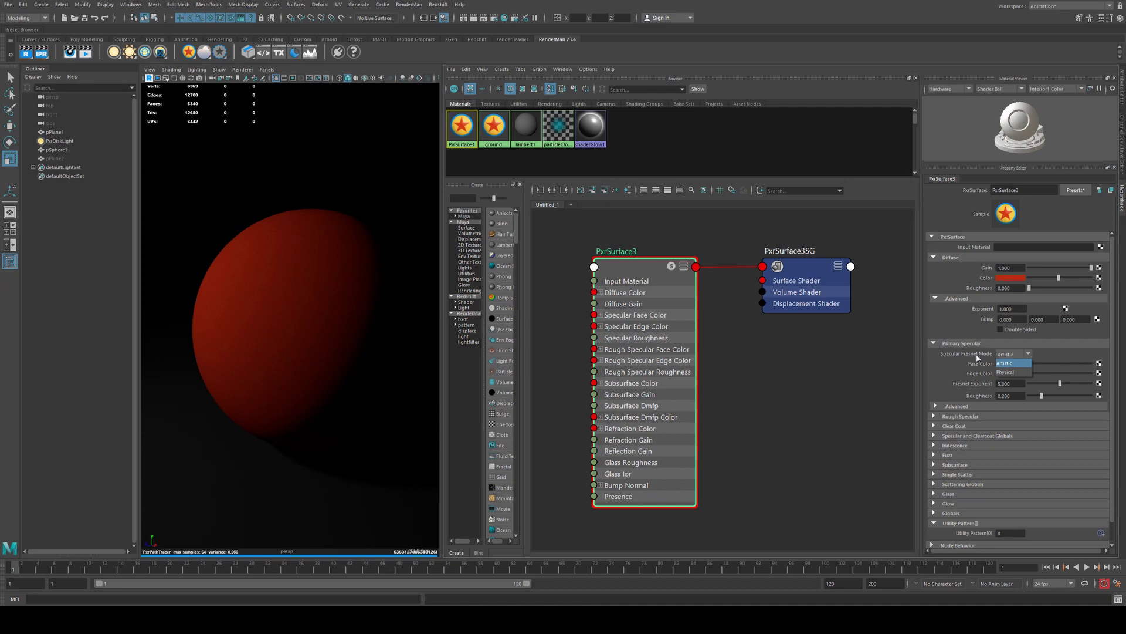
{"action": "left_click", "coordinate": [1005, 372]}
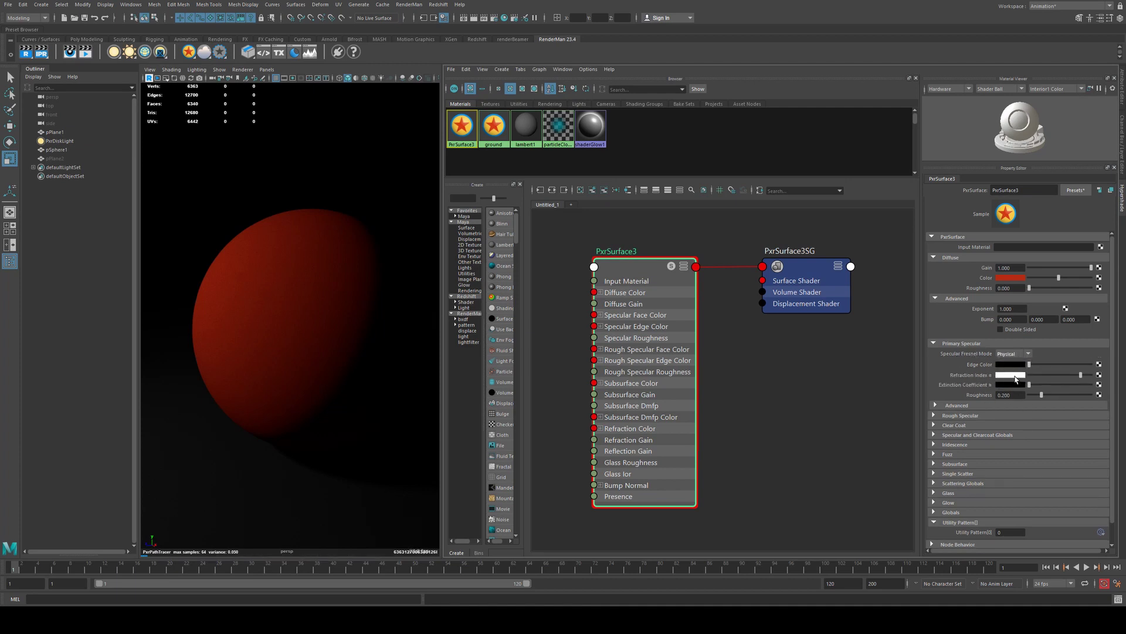
{"action": "left_click", "coordinate": [1019, 355]}
{"action": "left_click", "coordinate": [998, 362]}
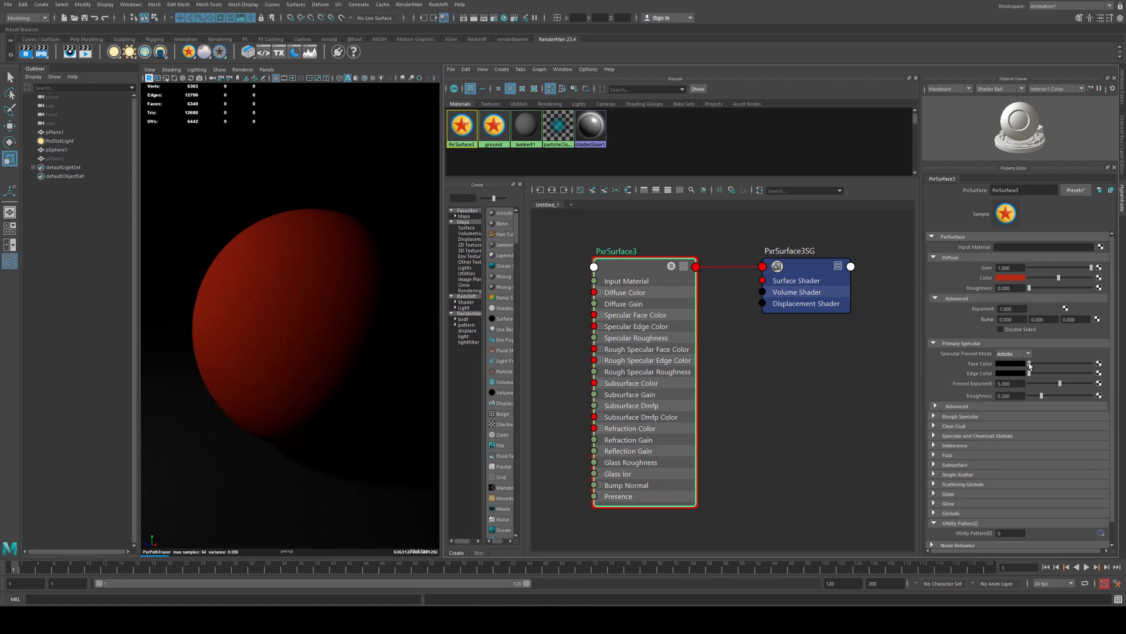
Make Primary Specular Face and Edge colours white, then move the disk light behind the sphere.
{"action": "left_click_drag", "start_coordinate": [1030, 365], "coordinate": [1091, 364]}
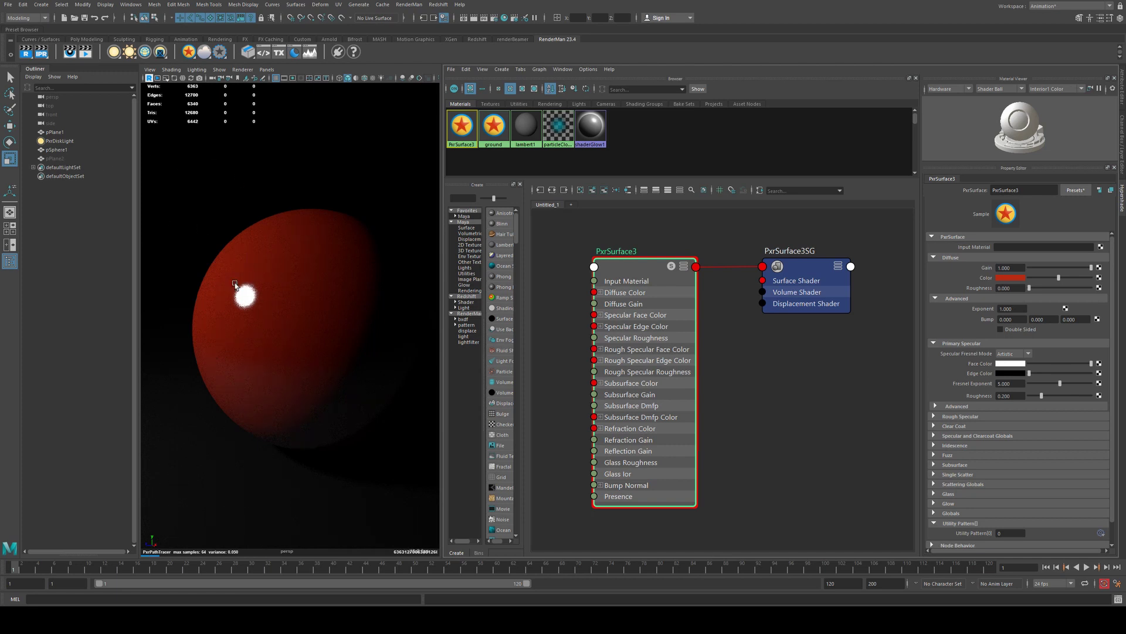
{"action": "left_click_drag", "start_coordinate": [1091, 365], "coordinate": [1033, 365]}
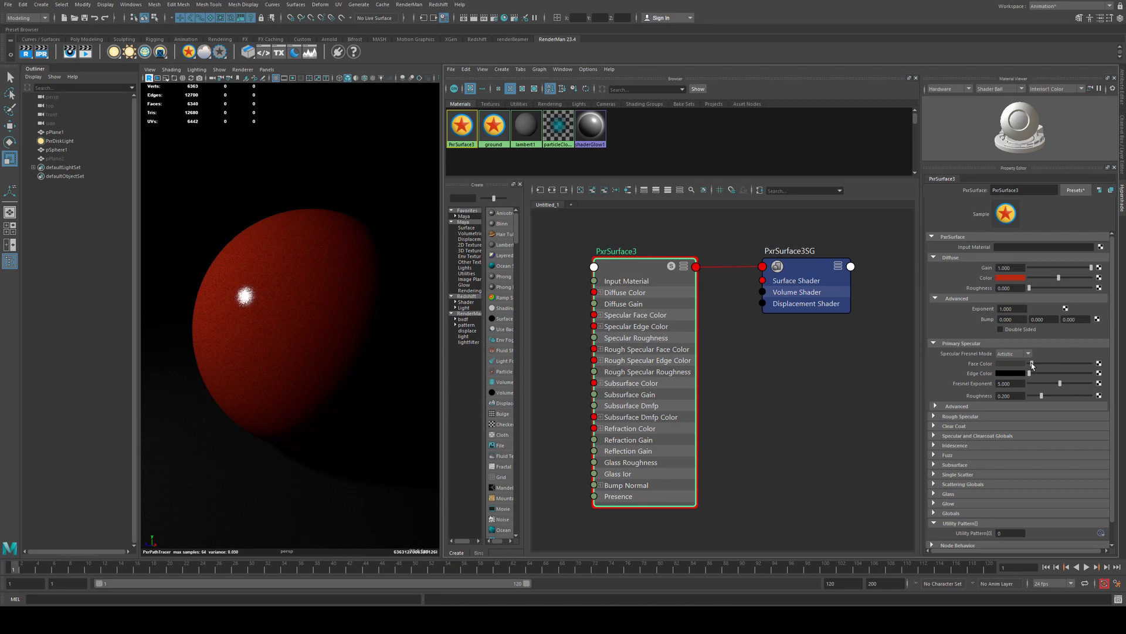
{"action": "left_click_drag", "start_coordinate": [1031, 362], "coordinate": [1121, 371]}
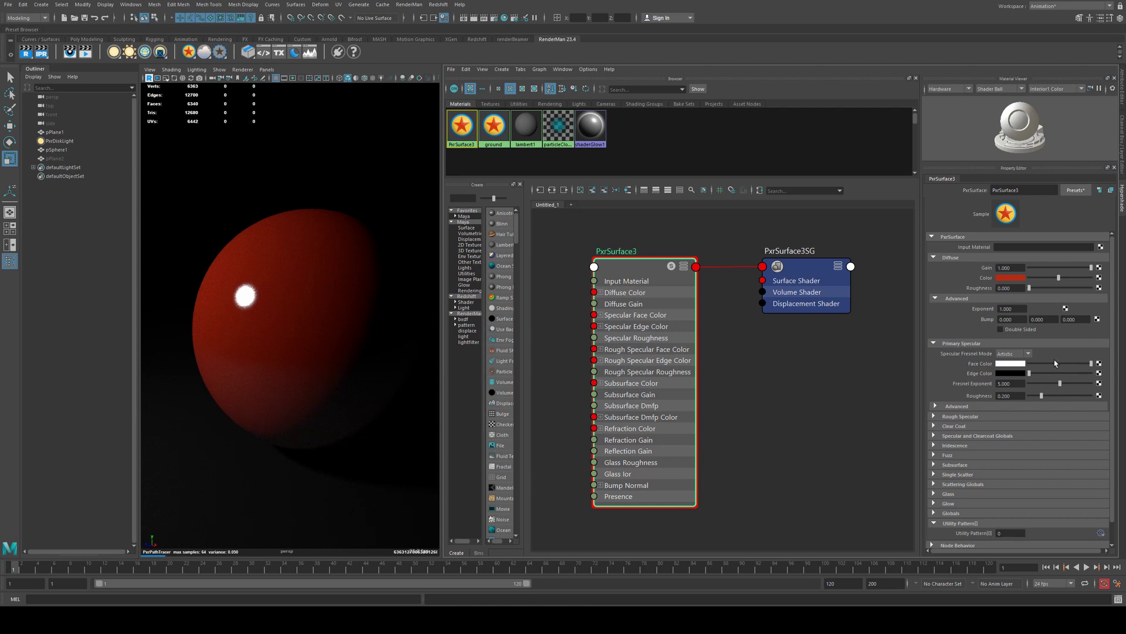
{"action": "left_click_drag", "start_coordinate": [1040, 373], "coordinate": [1095, 377]}
{"action": "mouse_move", "coordinate": [342, 217]}
{"action": "left_mouse_down"}
{"action": "mouse_move", "coordinate": [276, 209]}
{"action": "mouse_move", "coordinate": [334, 264]}
{"action": "mouse_move", "coordinate": [307, 258]}
{"action": "mouse_move", "coordinate": [314, 267]}
{"action": "mouse_move", "coordinate": [278, 278]}
{"action": "mouse_move", "coordinate": [315, 285]}
{"action": "mouse_move", "coordinate": [263, 271]}
{"action": "mouse_move", "coordinate": [307, 268]}
{"action": "mouse_move", "coordinate": [248, 268]}
{"action": "mouse_move", "coordinate": [298, 275]}
{"action": "left_mouse_up"}
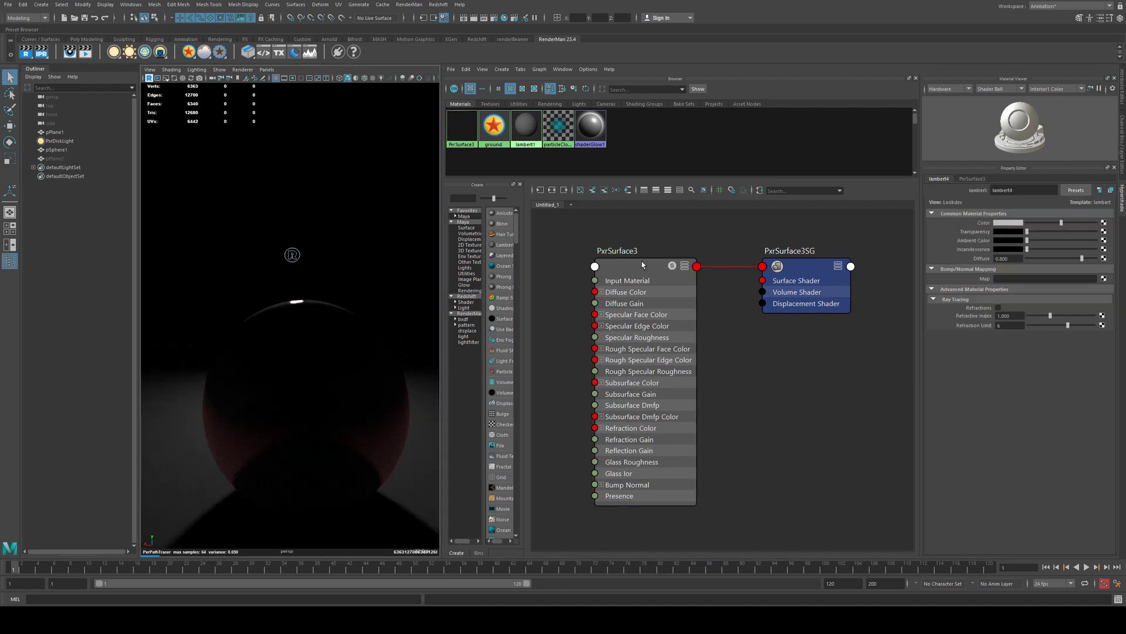
Select PxrSurface3 and push its Primary Specular Face Color slider to full white.
{"action": "left_click", "coordinate": [643, 264]}
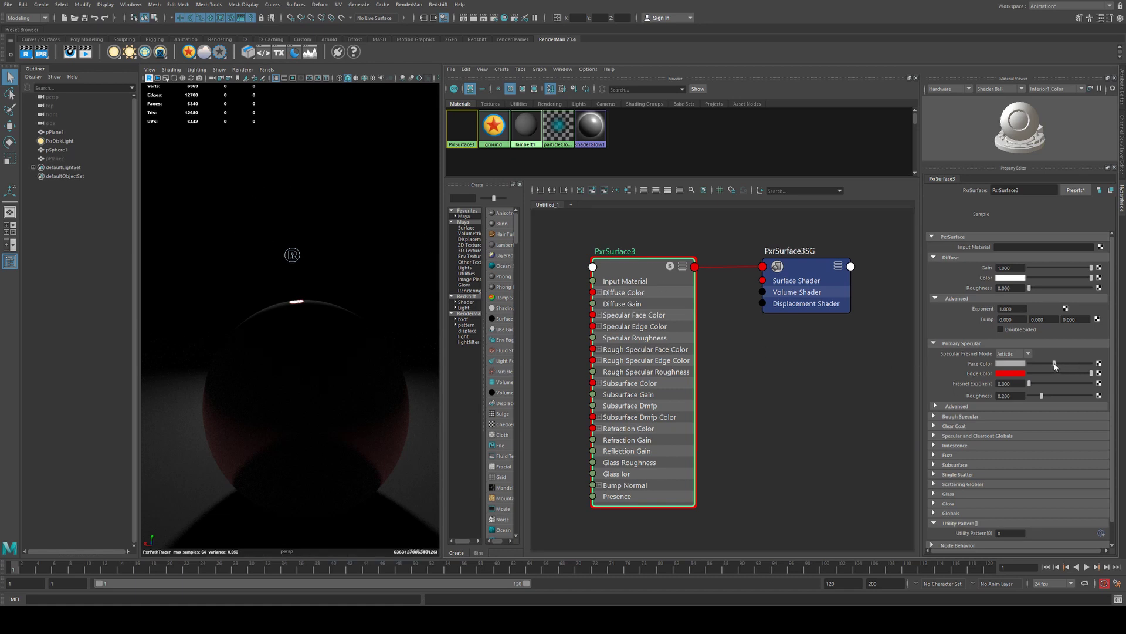
{"action": "mouse_move", "coordinate": [1053, 365]}
{"action": "left_mouse_down"}
{"action": "mouse_move", "coordinate": [1093, 365]}
{"action": "mouse_move", "coordinate": [1051, 364]}
{"action": "left_mouse_up"}
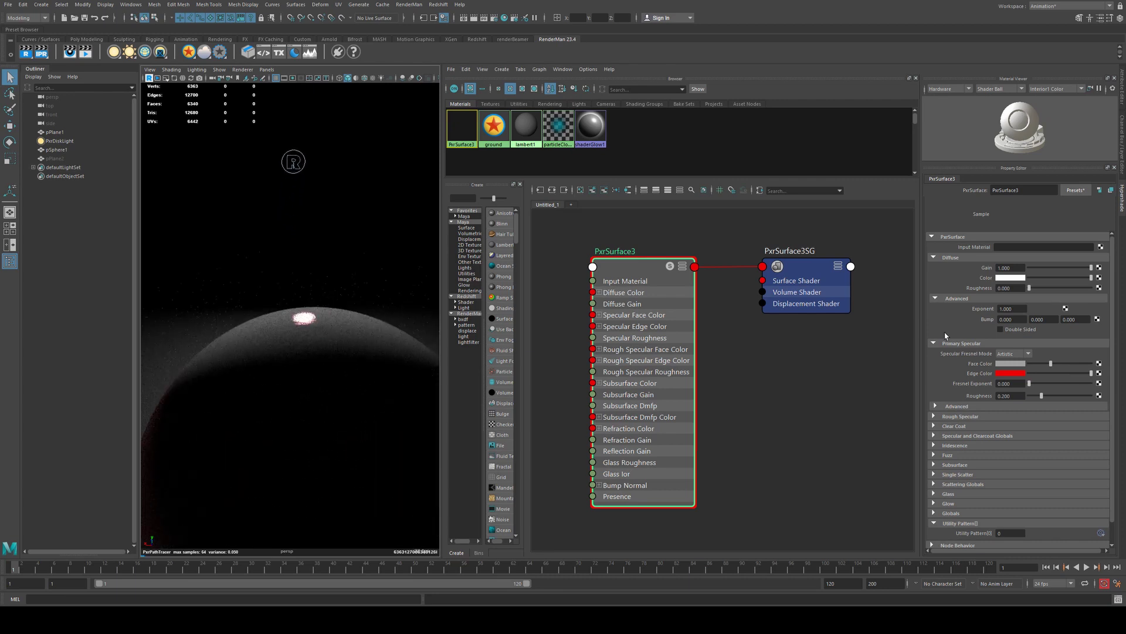
{"action": "left_click_drag", "start_coordinate": [1061, 365], "coordinate": [1027, 363]}
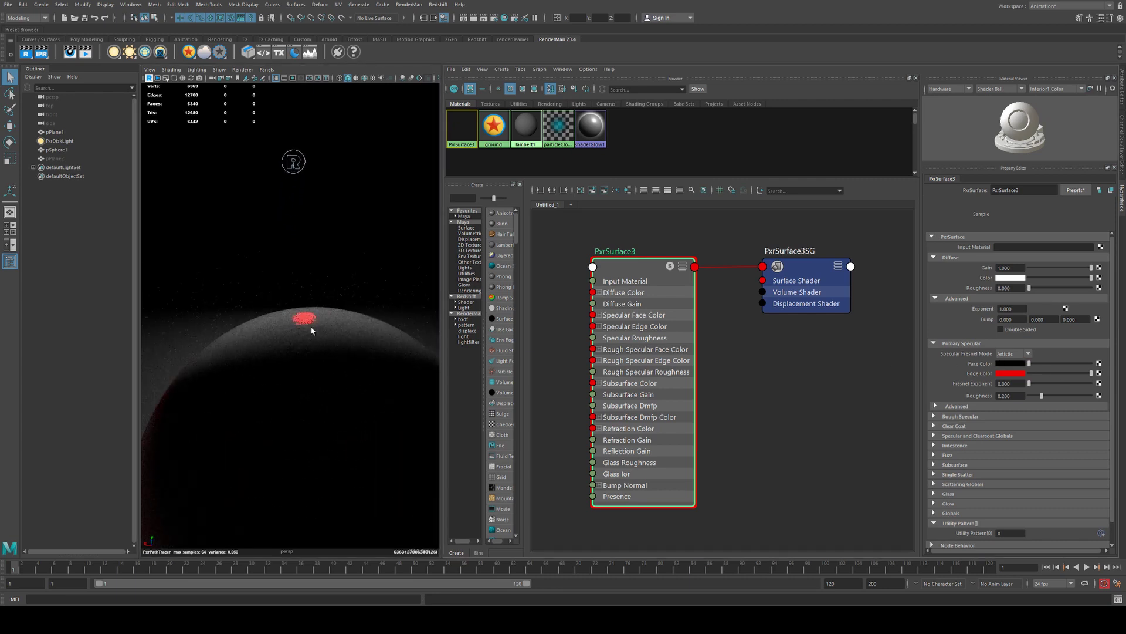
{"action": "left_click_drag", "start_coordinate": [1030, 364], "coordinate": [1046, 364]}
{"action": "left_click_drag", "start_coordinate": [1054, 364], "coordinate": [1091, 365]}
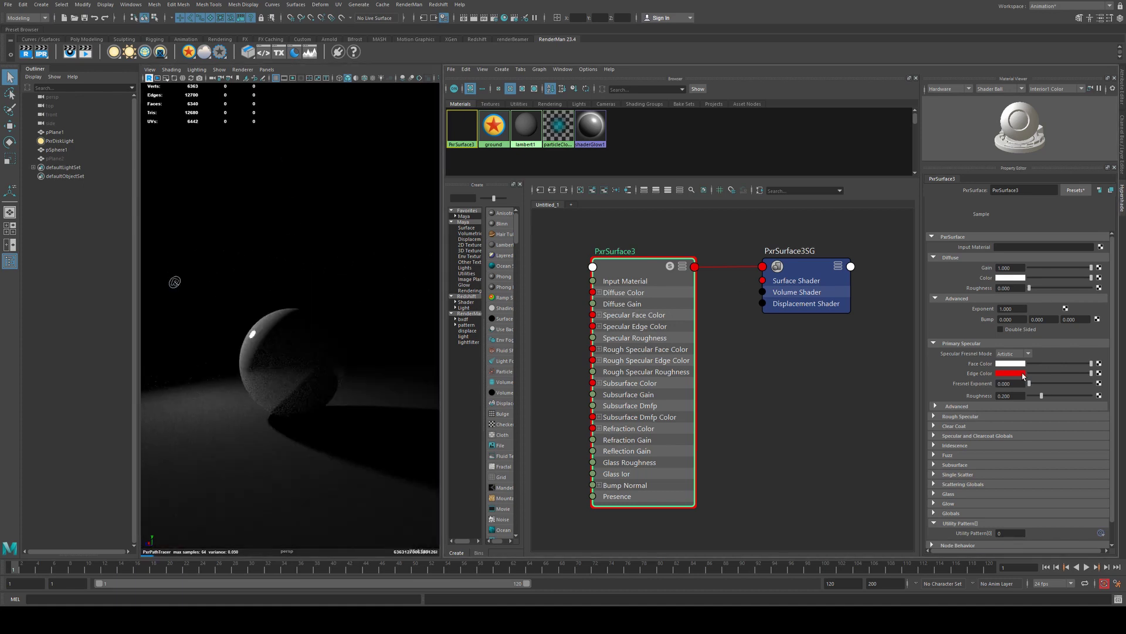
Tint the PxrSurface3 specular Edge Color pale yellow in the colour picker.
{"action": "left_click", "coordinate": [1010, 373]}
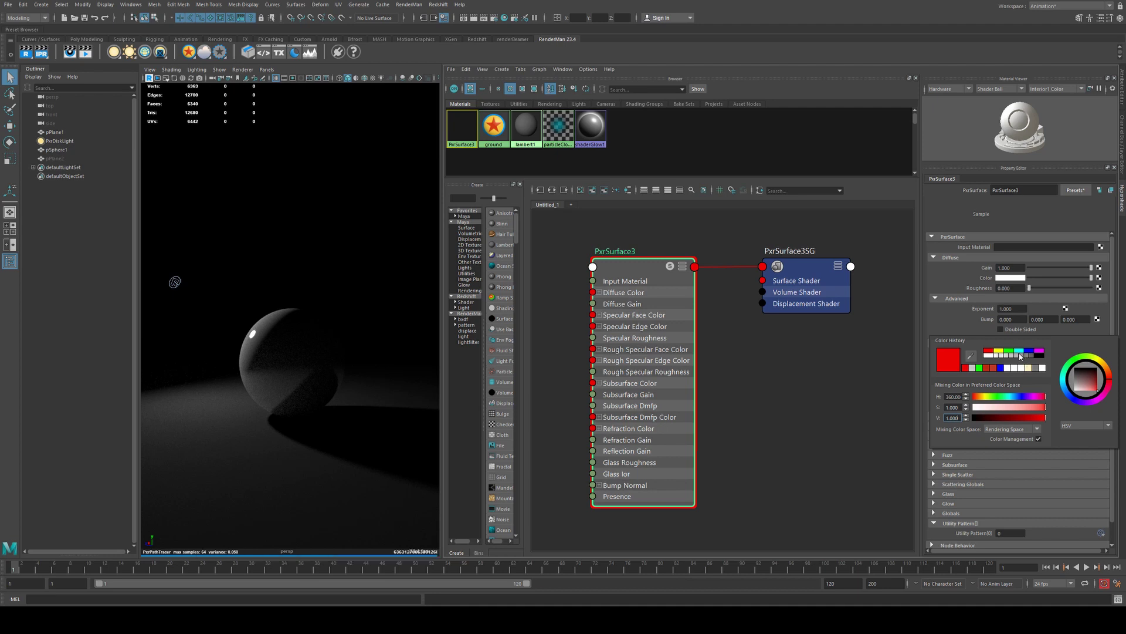
{"action": "left_click", "coordinate": [1021, 351]}
{"action": "left_click", "coordinate": [1085, 389]}
{"action": "mouse_move", "coordinate": [1086, 389]}
{"action": "left_mouse_down"}
{"action": "mouse_move", "coordinate": [1099, 361]}
{"action": "mouse_move", "coordinate": [1079, 393]}
{"action": "left_mouse_up"}
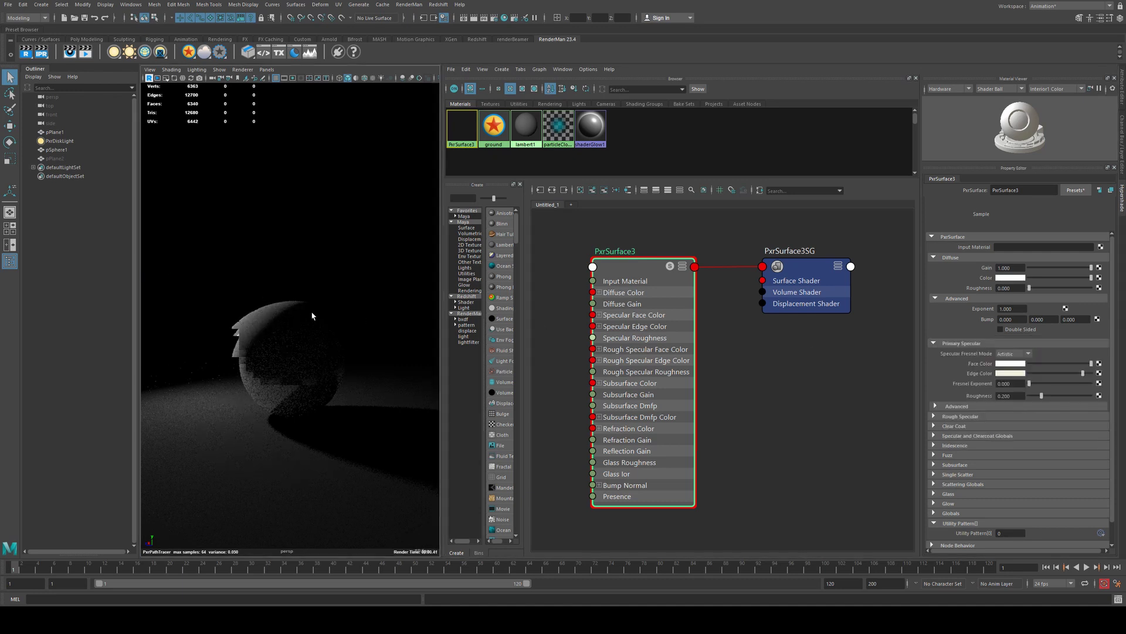
Darken the Diffuse Color to near black and increase the edge colour's saturation.
{"action": "left_click_drag", "start_coordinate": [268, 319], "coordinate": [143, 230], "text": "alt"}
{"action": "left_click_drag", "start_coordinate": [1040, 278], "coordinate": [1030, 278]}
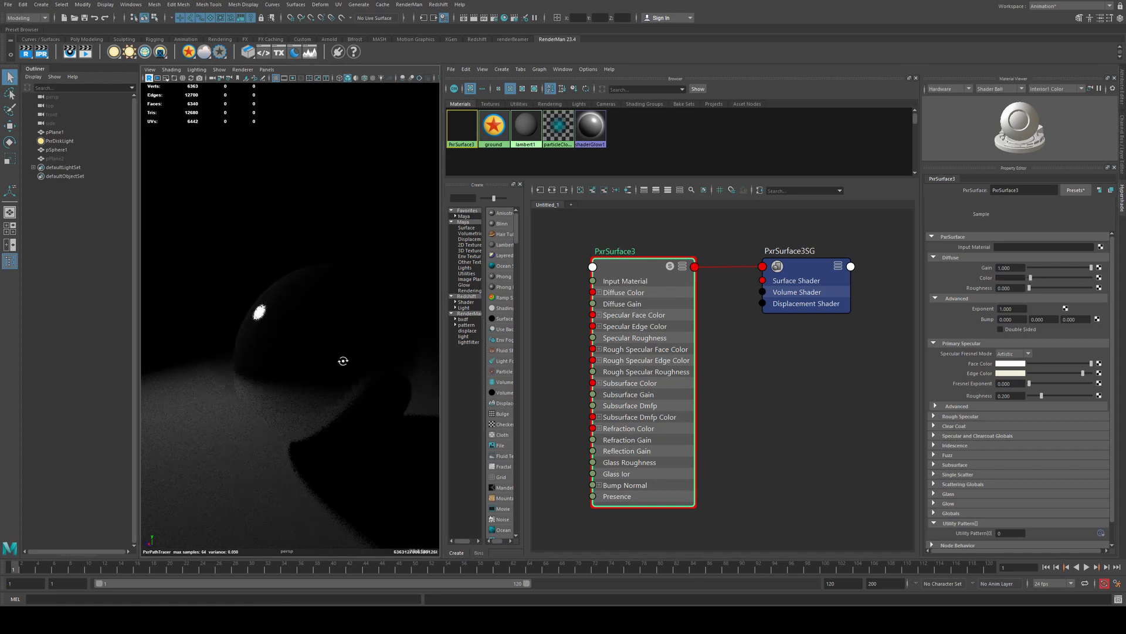
{"action": "left_click", "coordinate": [1017, 374]}
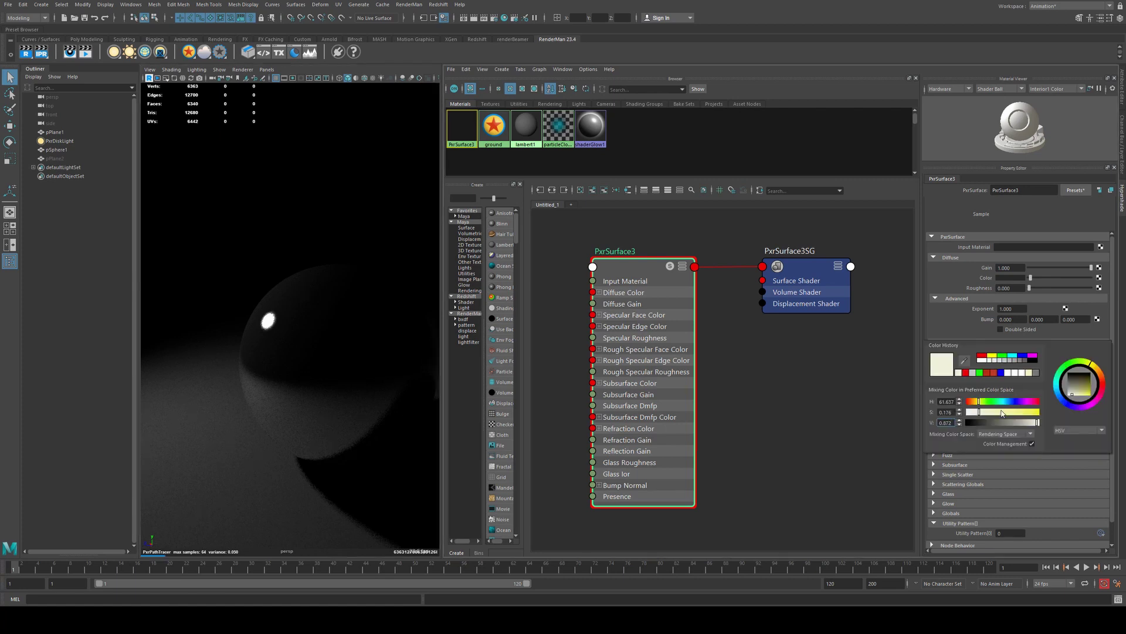
{"action": "left_click_drag", "start_coordinate": [1003, 413], "coordinate": [990, 413]}
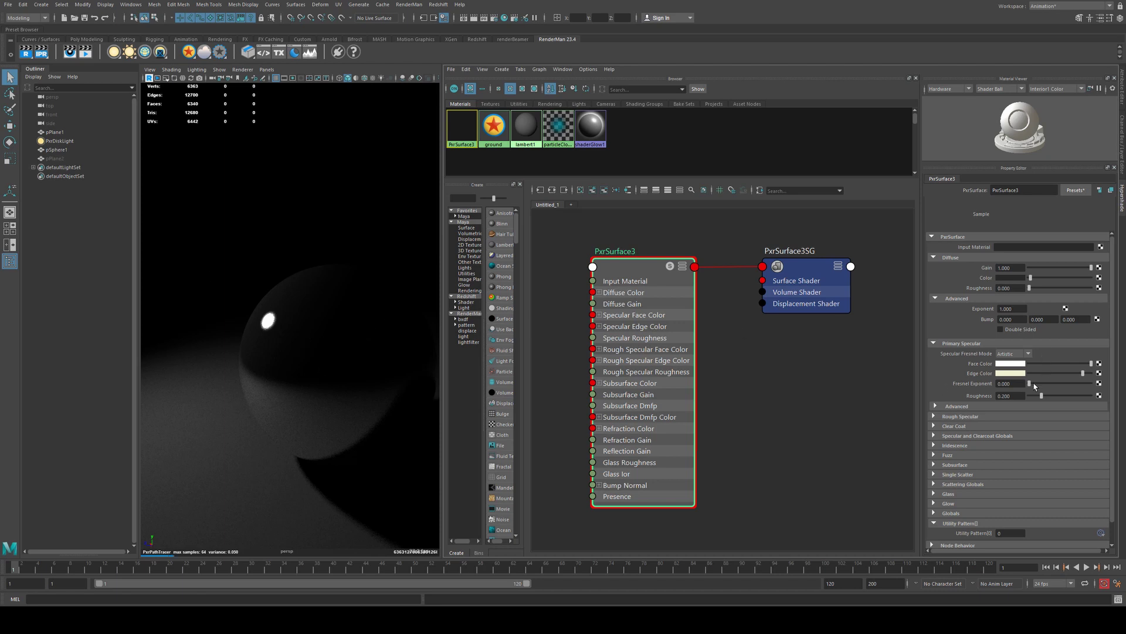
Set the Fresnel Exponent to 5.
{"action": "double_click", "coordinate": [1011, 383]}
{"action": "type", "text": "5"}
{"action": "key", "text": "Return"}
Make Edge Color black, lighten the diffuse grey, and raise Primary Specular Roughness for a soft highlight.
{"action": "left_click", "coordinate": [1013, 373]}
{"action": "left_click_drag", "start_coordinate": [1042, 397], "coordinate": [1028, 398]}
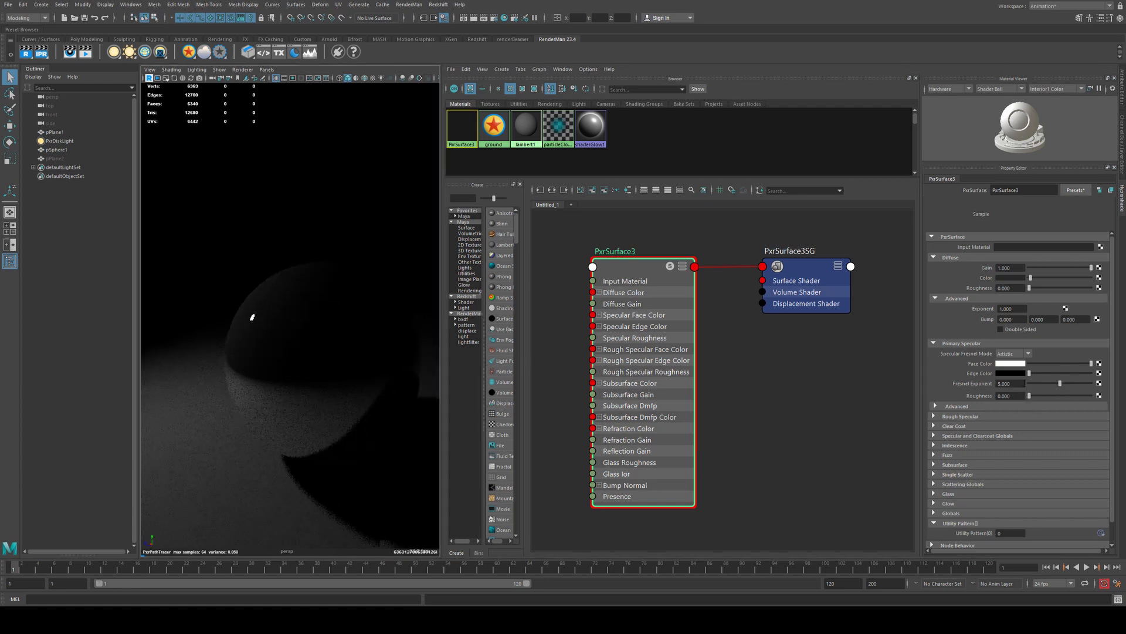
{"action": "mouse_move", "coordinate": [1030, 279]}
{"action": "left_mouse_down"}
{"action": "mouse_move", "coordinate": [1057, 280]}
{"action": "mouse_move", "coordinate": [1045, 281]}
{"action": "left_mouse_up"}
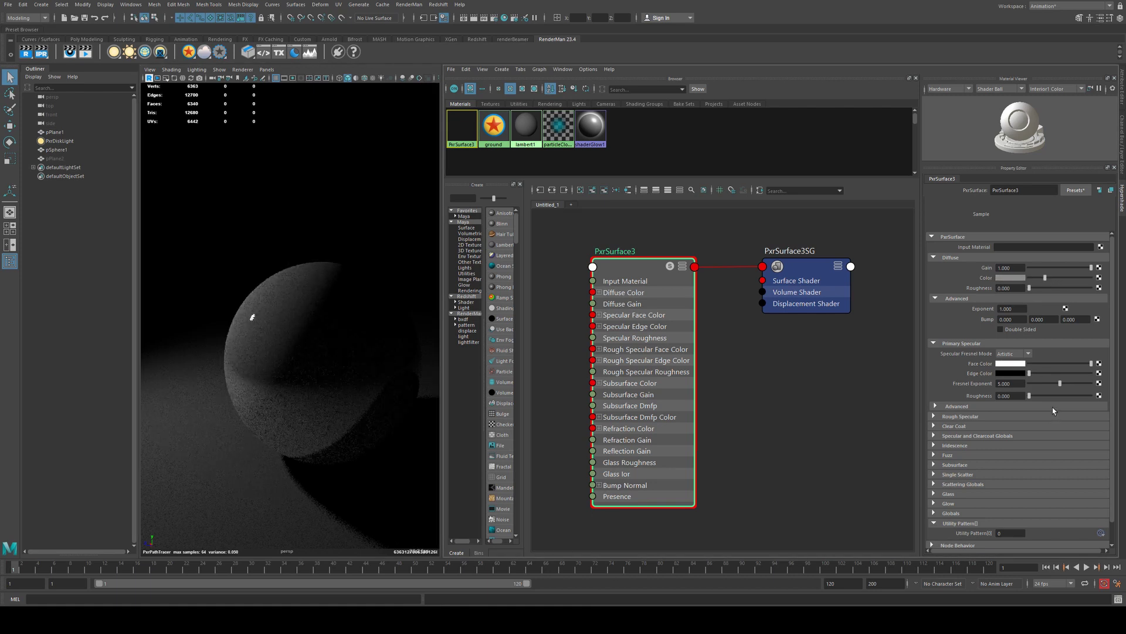
{"action": "left_click_drag", "start_coordinate": [1031, 399], "coordinate": [1065, 397]}
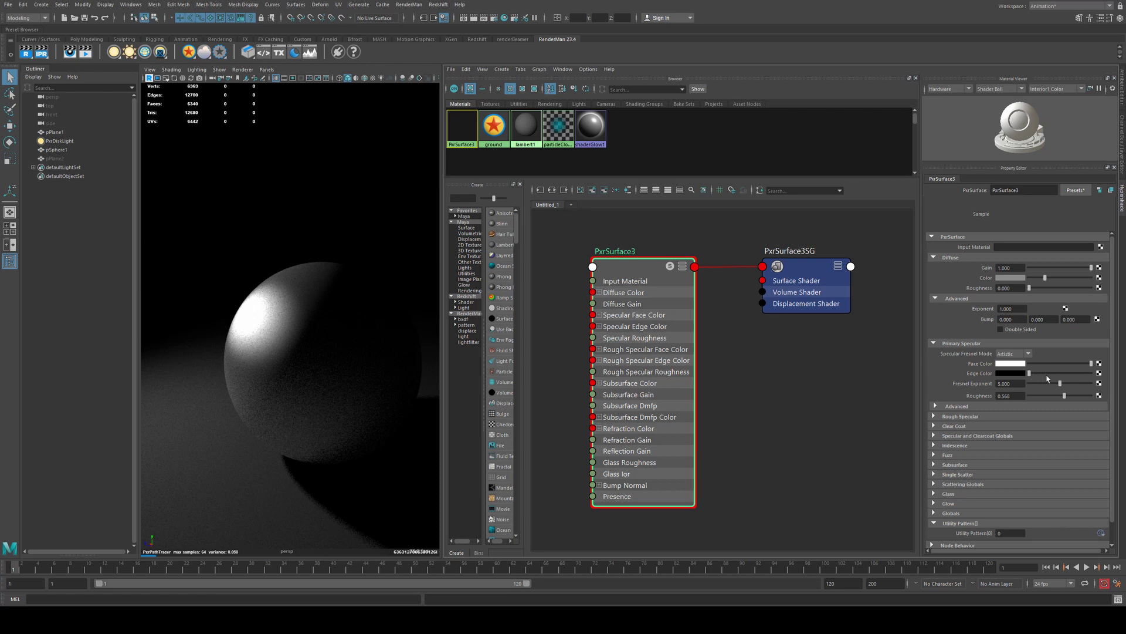
{"action": "left_click_drag", "start_coordinate": [1065, 396], "coordinate": [1092, 396]}
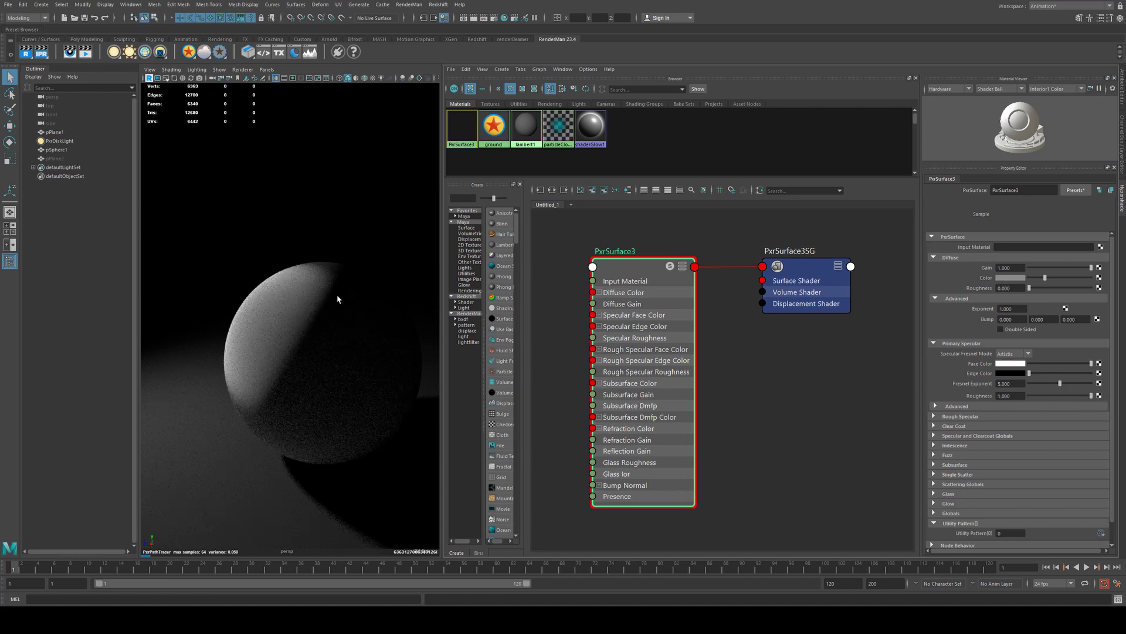
Reset specular Roughness to 0.200 and switch the Specular Model to Ggx.
{"action": "left_click_drag", "start_coordinate": [1084, 395], "coordinate": [1041, 396]}
{"action": "scroll", "coordinate": [997, 387], "scroll_direction": "down", "scroll_amount": 1}
{"action": "left_click", "coordinate": [992, 383]}
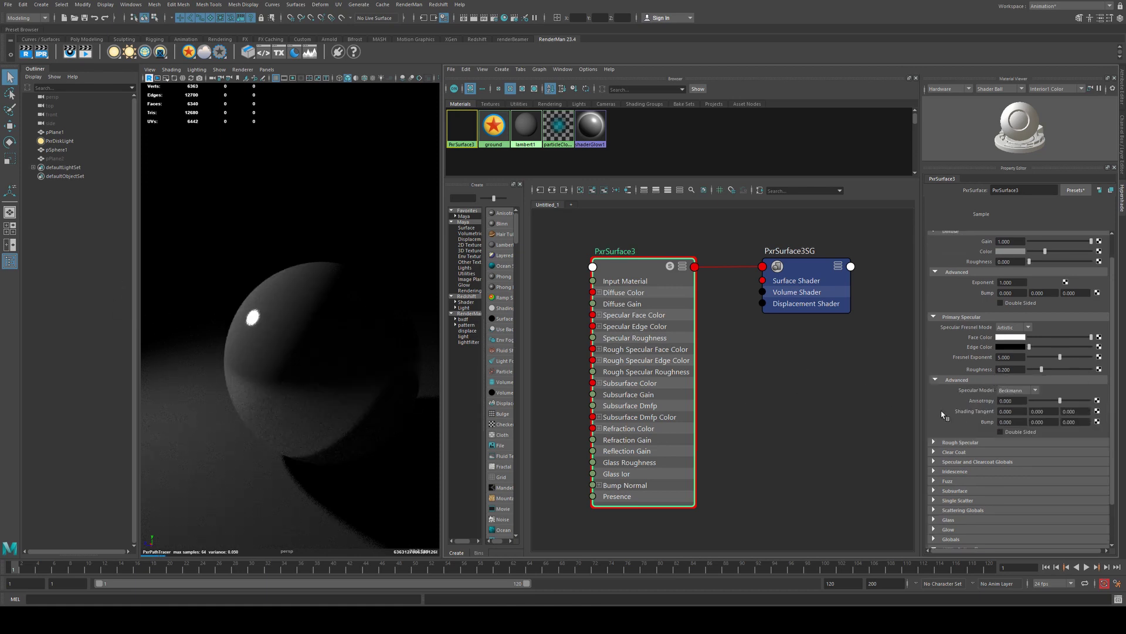
{"action": "left_click", "coordinate": [1032, 392]}
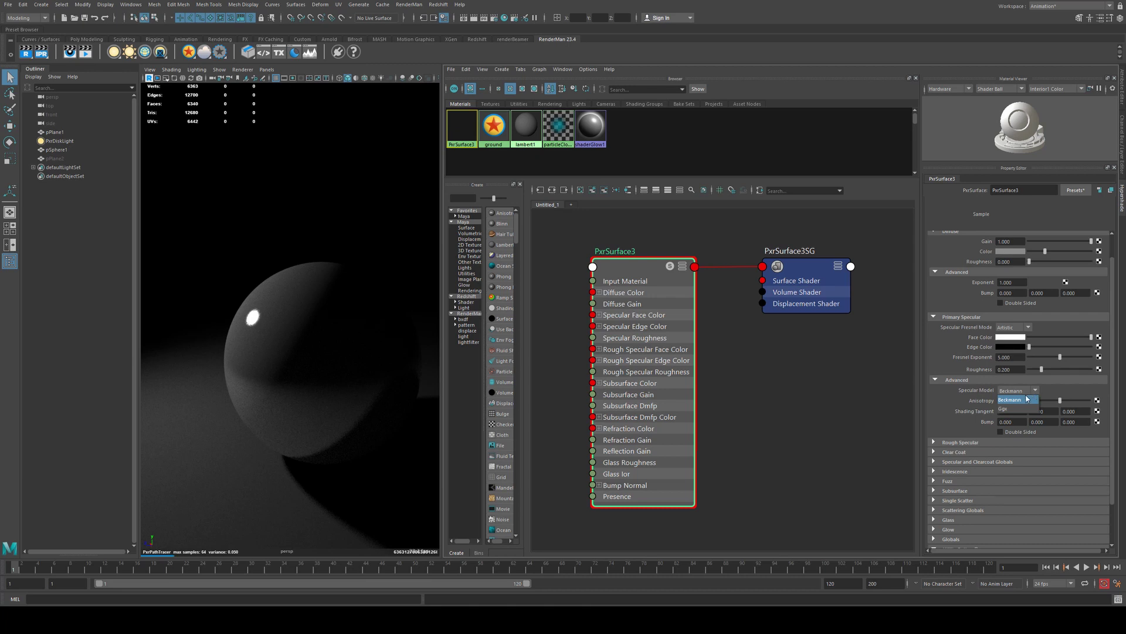
{"action": "left_click", "coordinate": [1036, 391]}
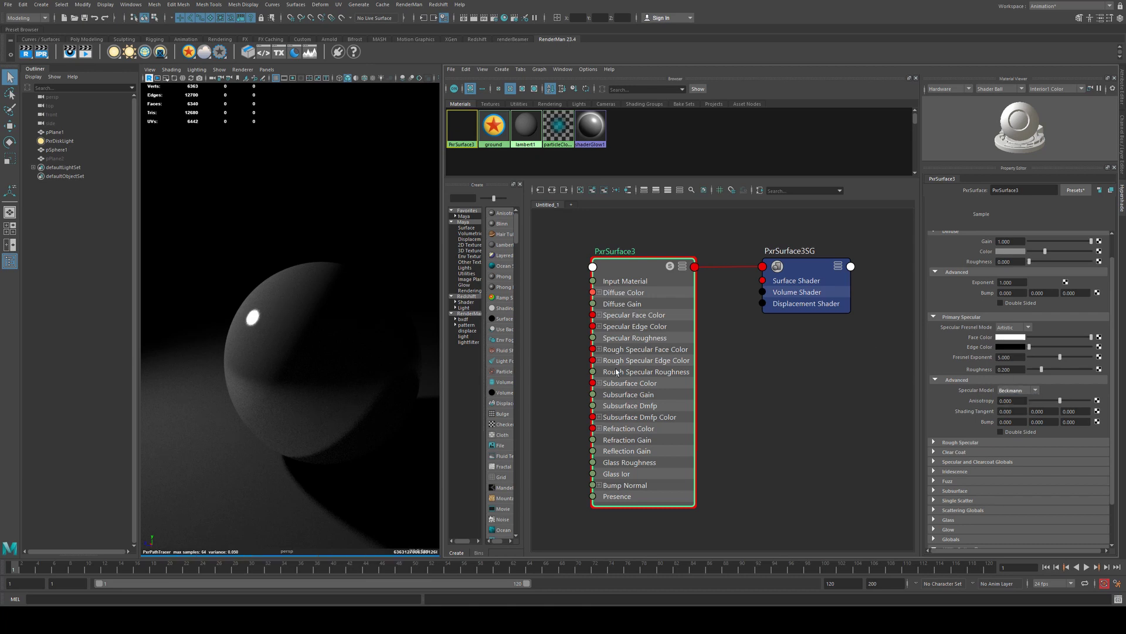
{"action": "left_click", "coordinate": [1036, 392]}
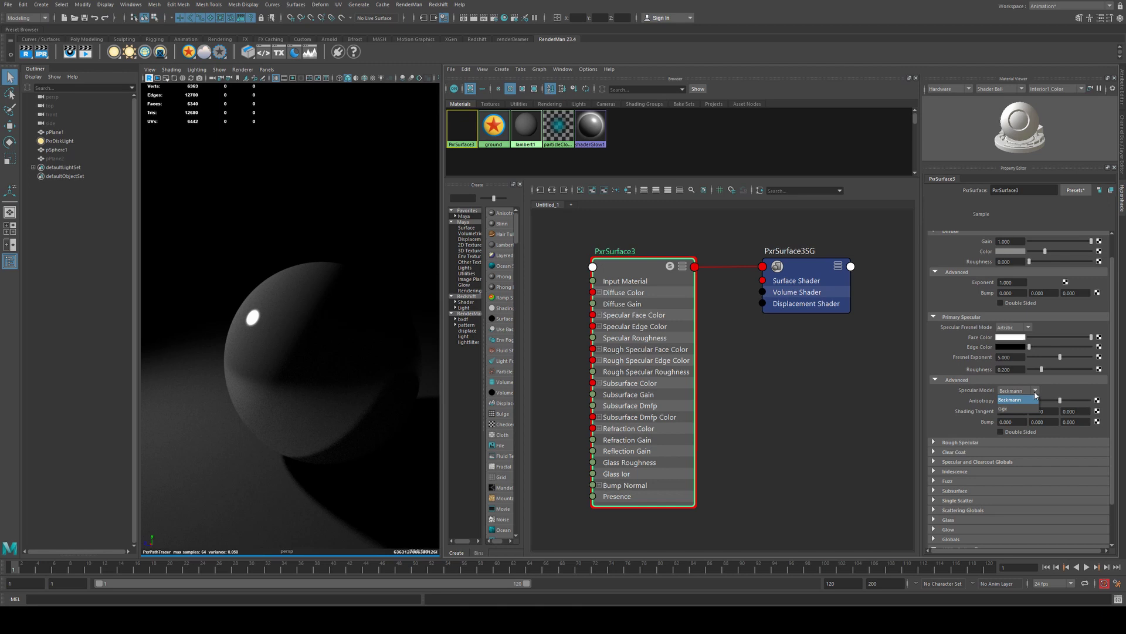
{"action": "left_click", "coordinate": [1005, 409]}
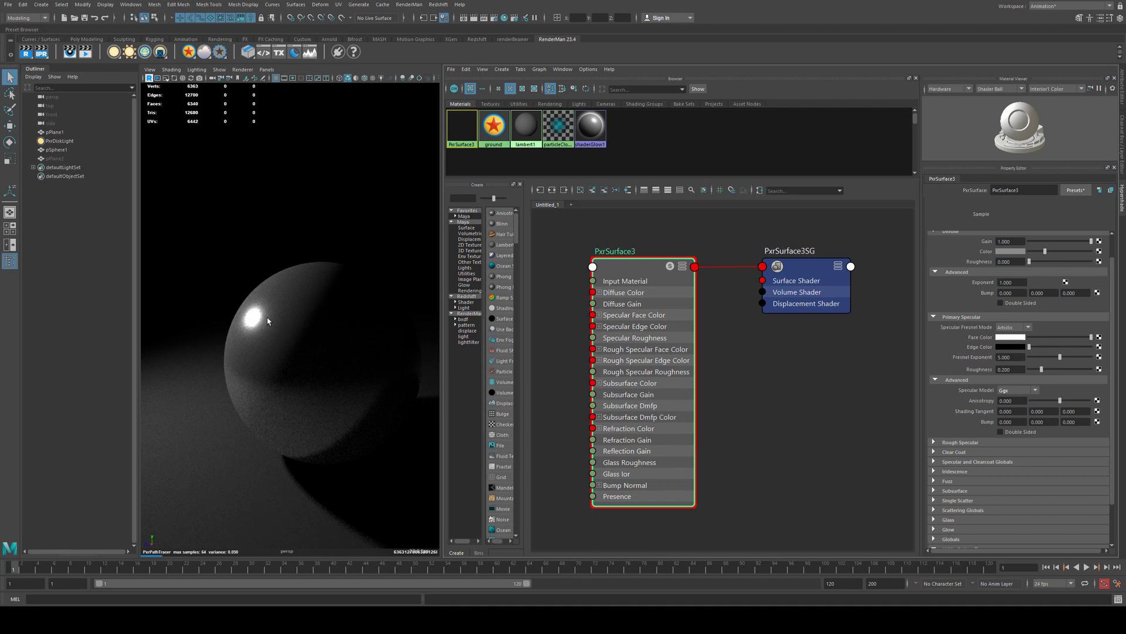
Brighten the specular Edge Color and try the Anisotropy slider, leaving it at 0.000.
{"action": "left_click_drag", "start_coordinate": [1034, 351], "coordinate": [1067, 364]}
{"action": "left_click", "coordinate": [1010, 347]}
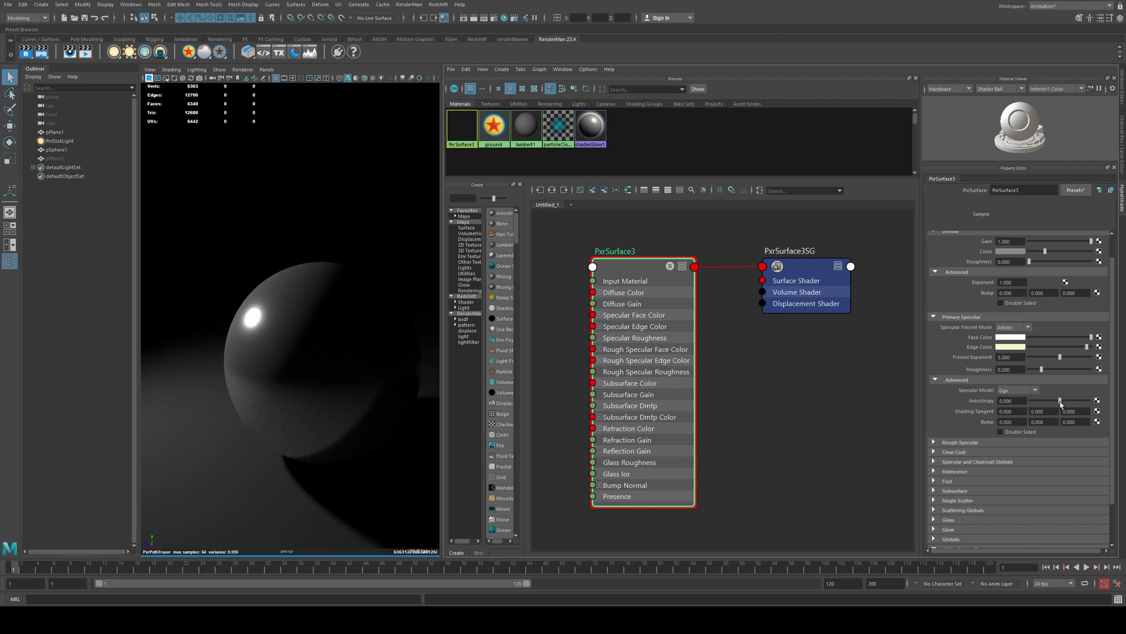
{"action": "left_click_drag", "start_coordinate": [1060, 401], "coordinate": [1036, 404]}
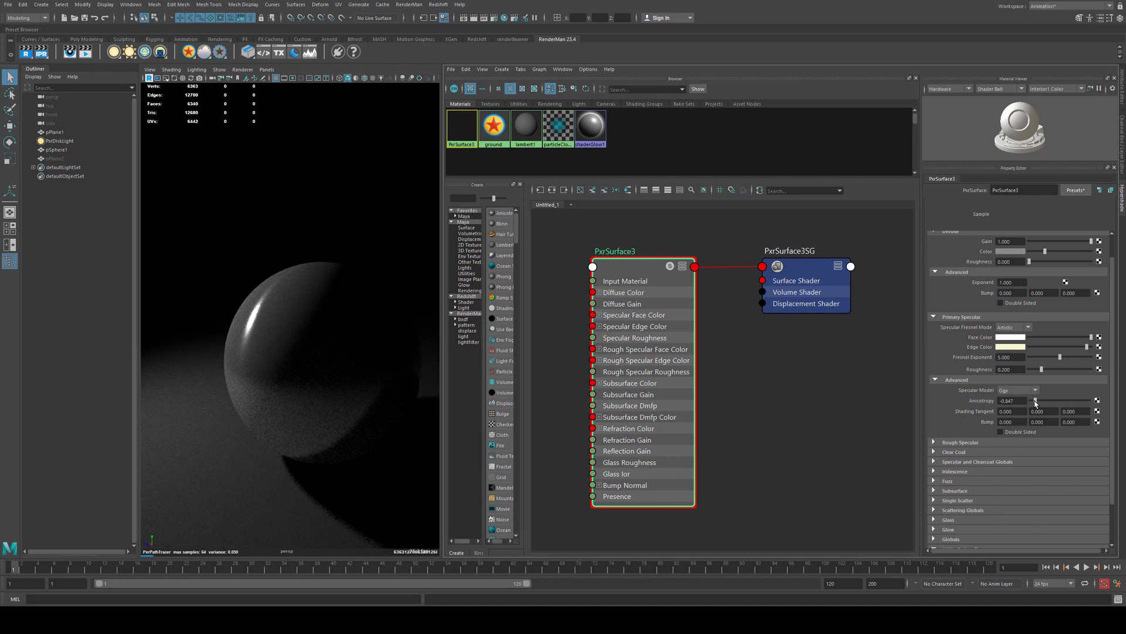
{"action": "left_click_drag", "start_coordinate": [1036, 404], "coordinate": [1060, 406]}
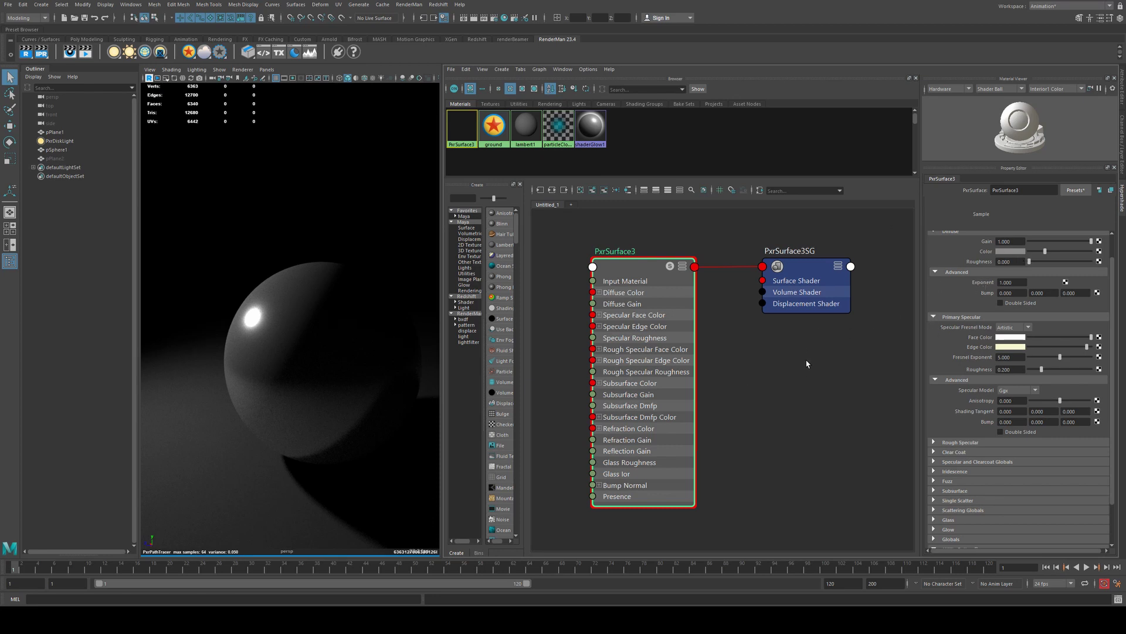
Create a PxrVoronoise node in the Hypershade graph via quick node creation ('voron').
{"action": "middle_click_drag", "start_coordinate": [786, 366], "coordinate": [882, 378], "text": "alt"}
{"action": "scroll", "coordinate": [1031, 280], "scroll_direction": "up", "scroll_amount": 2}
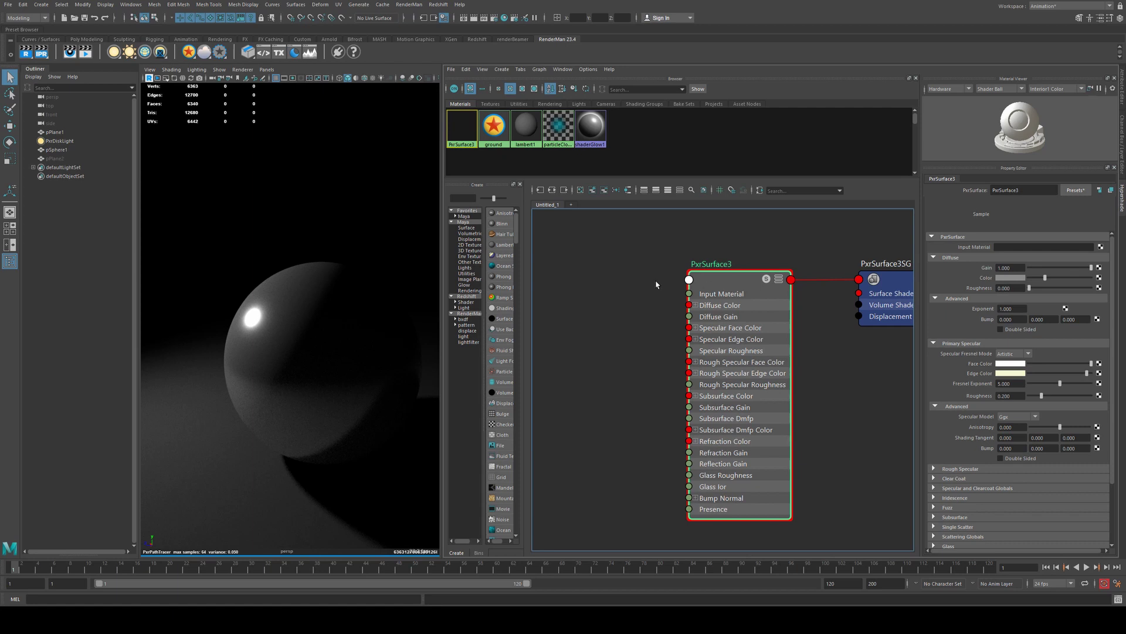
{"action": "left_click", "coordinate": [601, 312]}
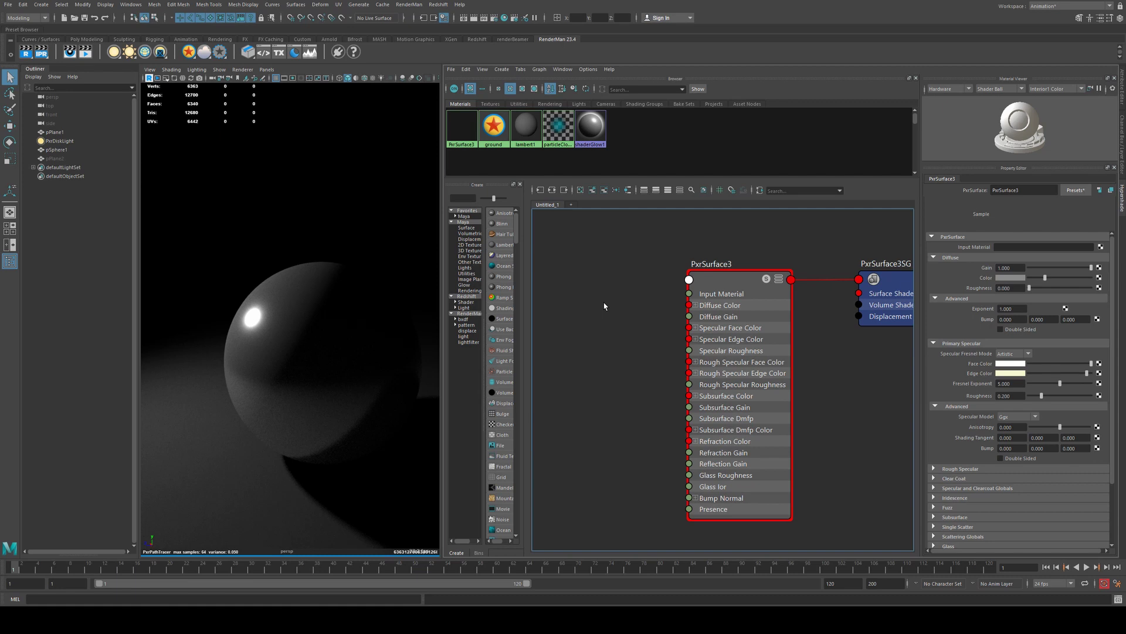
{"action": "key", "text": "Tab"}
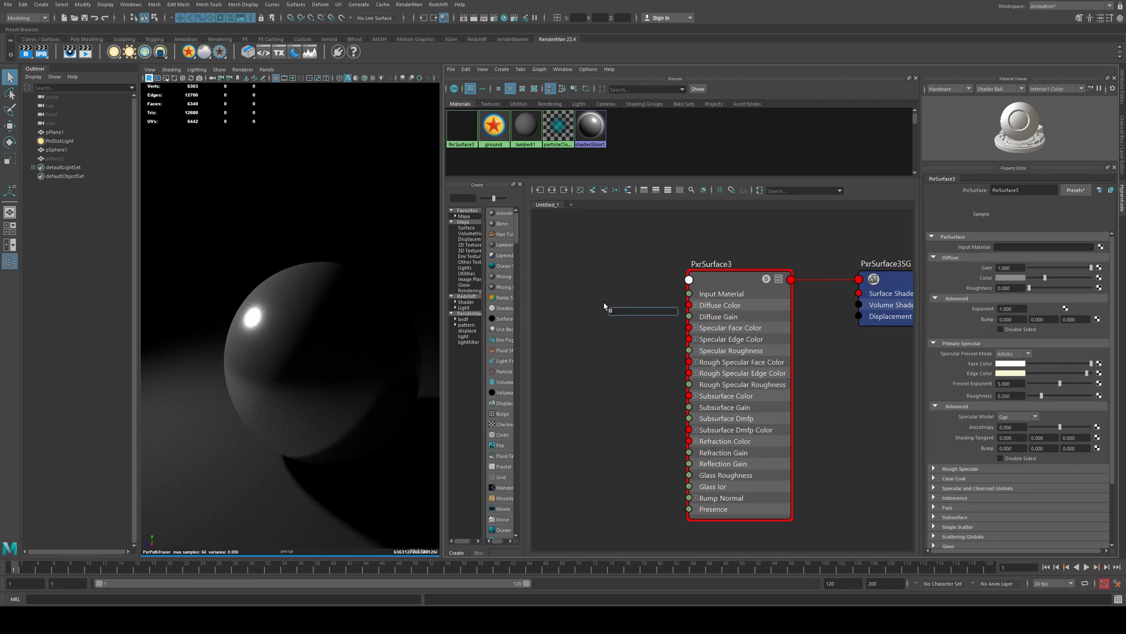
{"action": "type", "text": "voron"}
{"action": "key", "text": "Down"}
{"action": "key", "text": "Return"}
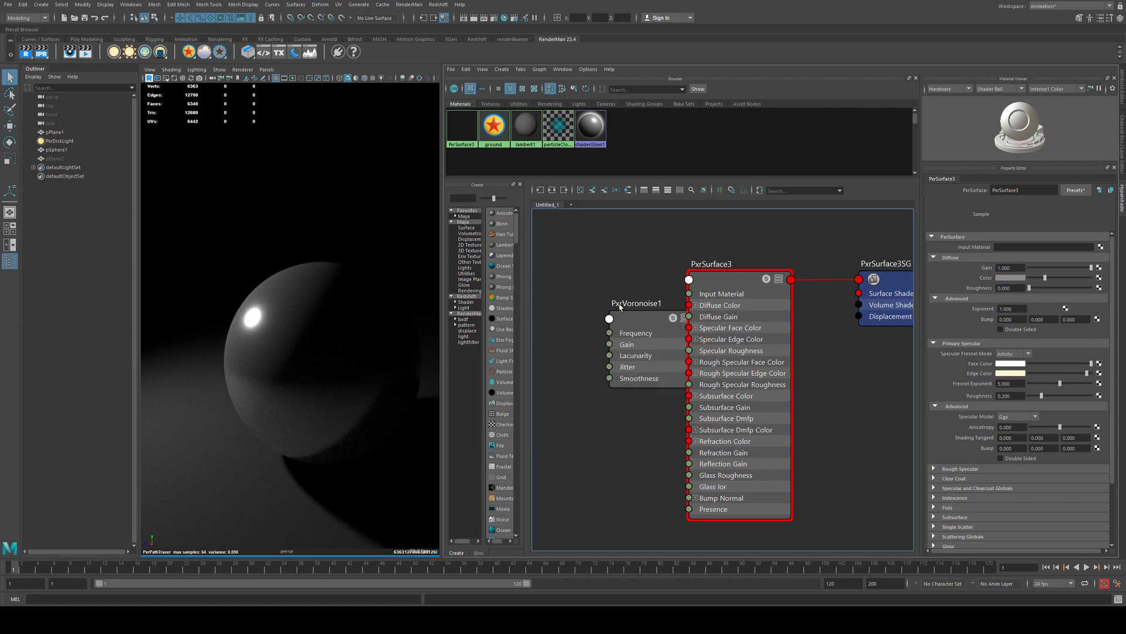
Move PxrVoronoise1 left beside PxrSurface3 and expand all its attributes.
{"action": "left_click", "coordinate": [663, 328]}
{"action": "left_click_drag", "start_coordinate": [663, 329], "coordinate": [592, 307]}
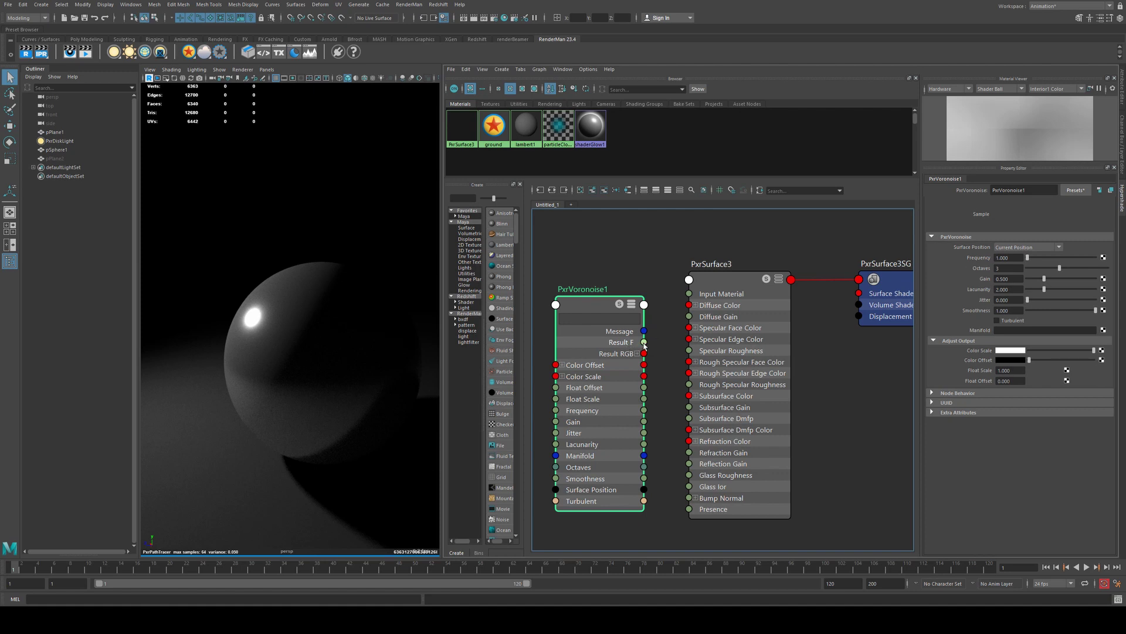
{"action": "left_click_drag", "start_coordinate": [644, 345], "coordinate": [689, 280]}
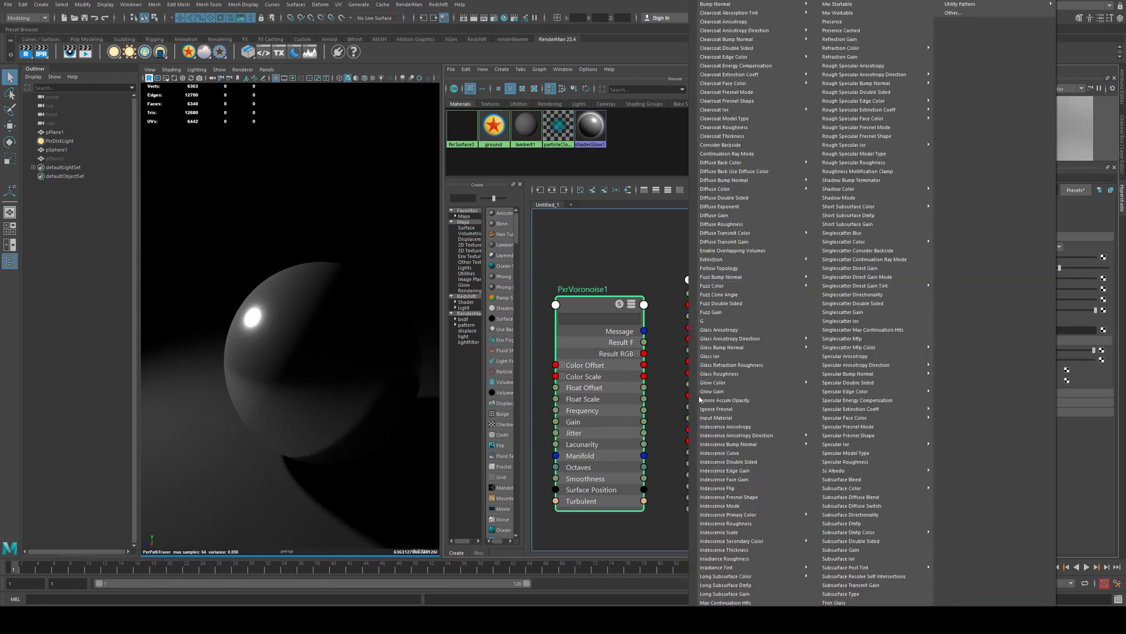
{"action": "key", "text": "Escape"}
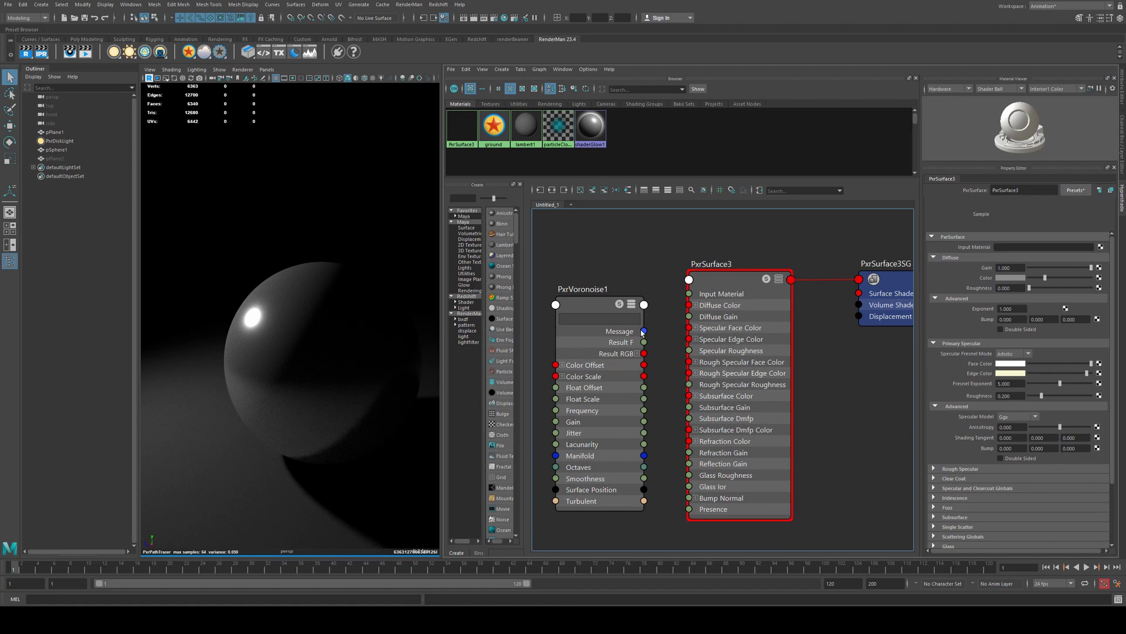
Connect PxrVoronoise1's Result F to PxrSurface3's Specular Roughness and set Frequency to 6.294.
{"action": "left_click_drag", "start_coordinate": [644, 342], "coordinate": [692, 352]}
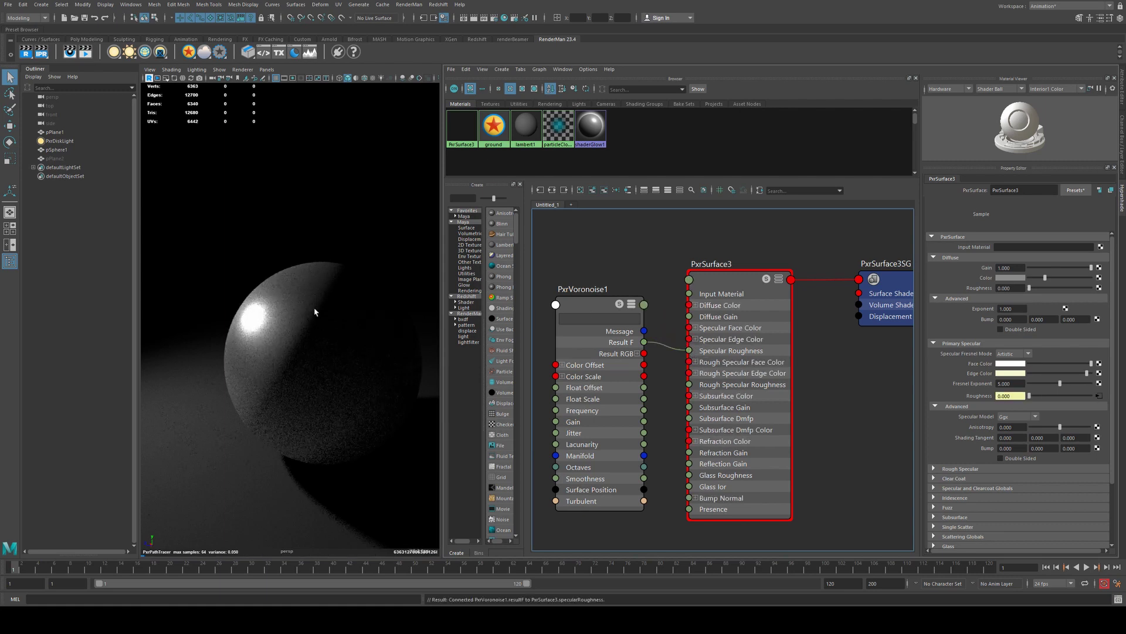
{"action": "left_click", "coordinate": [593, 309]}
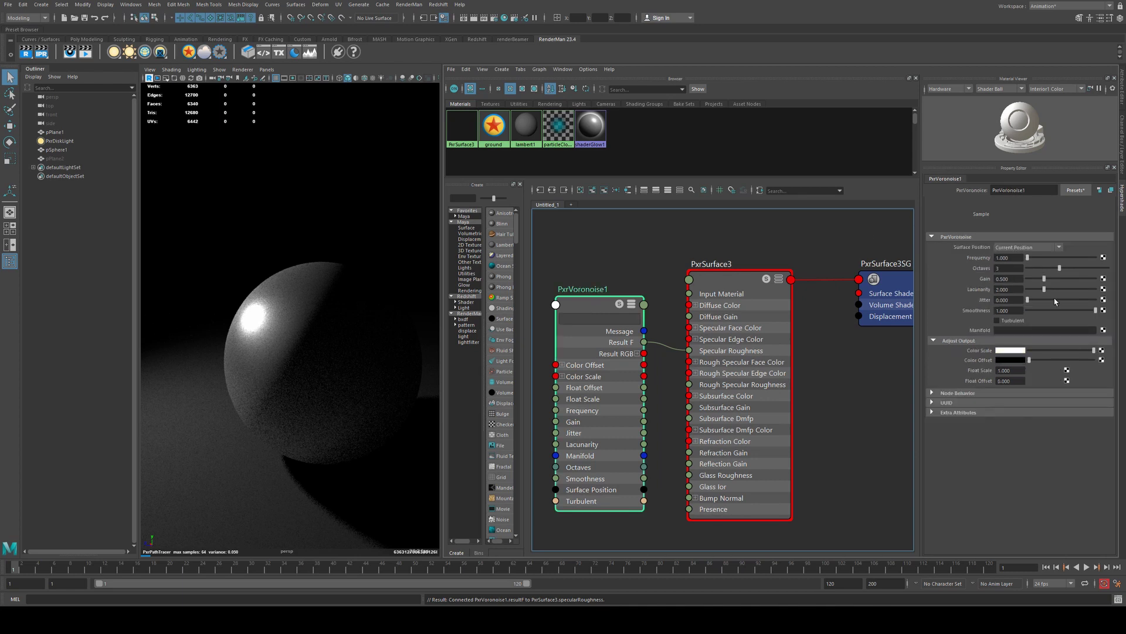
{"action": "left_click_drag", "start_coordinate": [1028, 258], "coordinate": [1068, 259]}
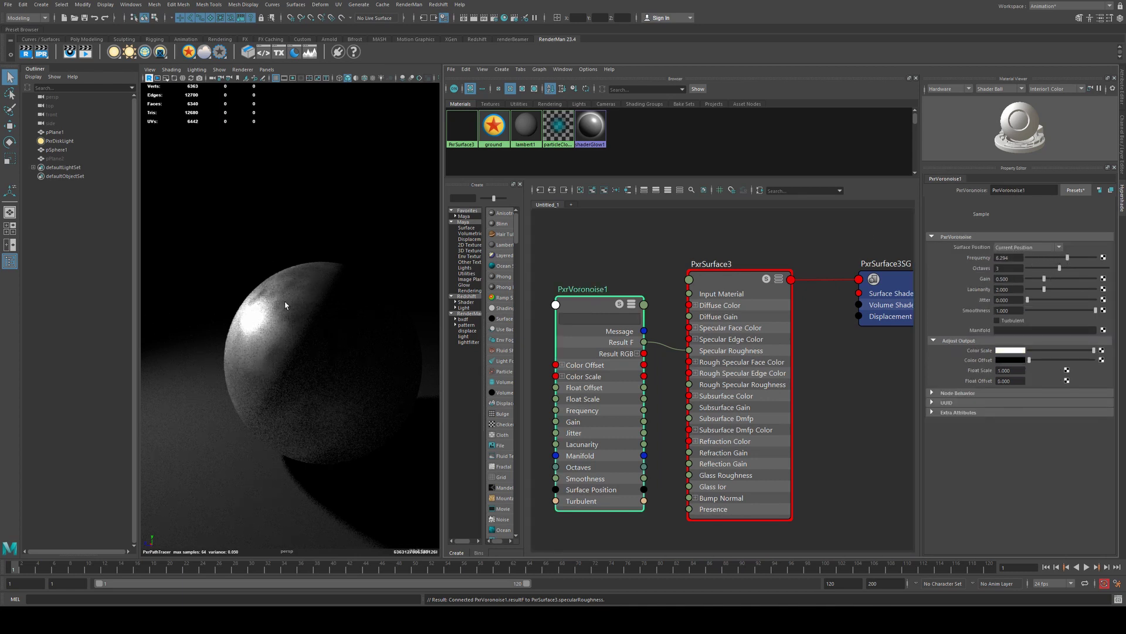
Collapse PxrVoronoise1 to its connected ports and move it closer to PxrSurface3.
{"action": "mouse_move", "coordinate": [310, 314]}
{"action": "left_mouse_down", "text": "alt"}
{"action": "mouse_move", "coordinate": [315, 301]}
{"action": "mouse_move", "coordinate": [322, 409]}
{"action": "mouse_move", "coordinate": [299, 361]}
{"action": "mouse_move", "coordinate": [352, 340]}
{"action": "mouse_move", "coordinate": [303, 297]}
{"action": "left_mouse_up", "text": "alt"}
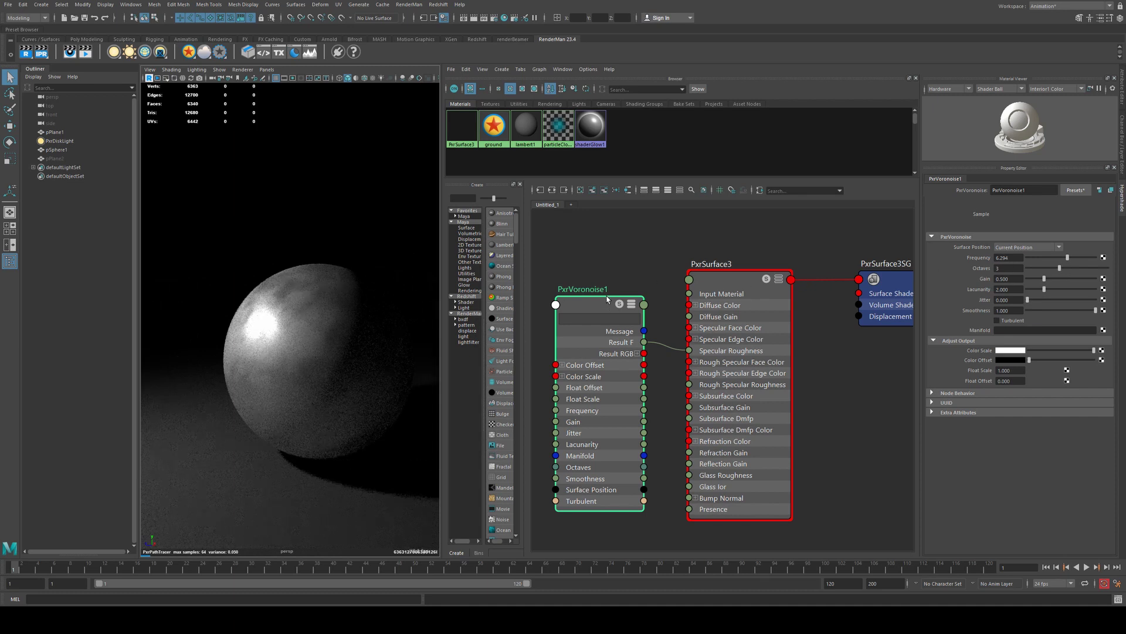
{"action": "middle_click_drag", "start_coordinate": [584, 276], "coordinate": [627, 274], "text": "alt"}
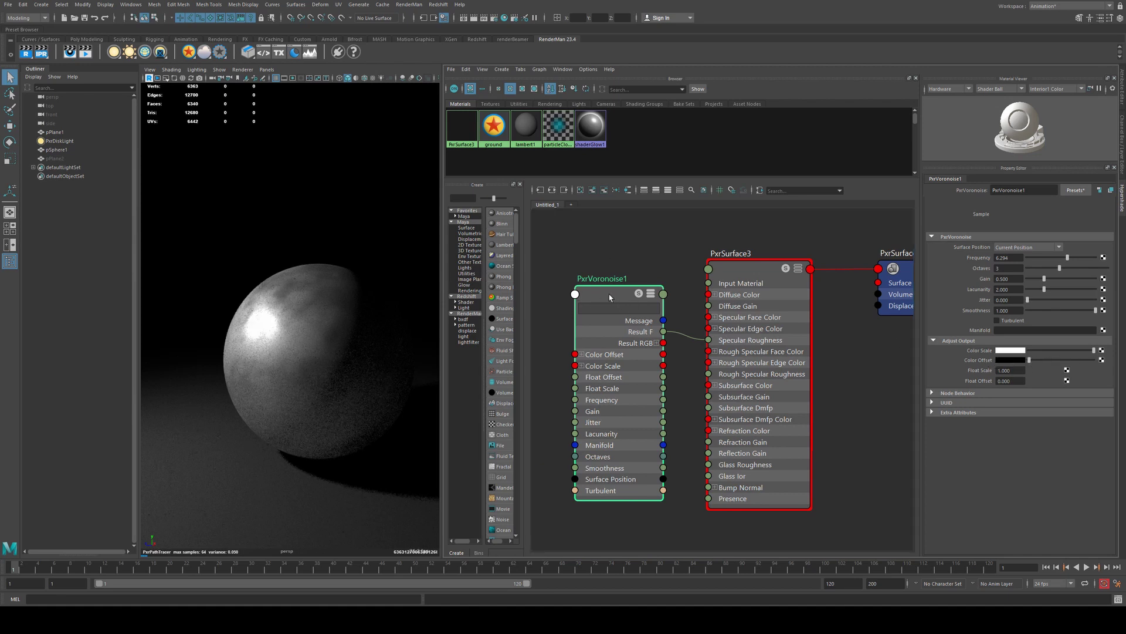
{"action": "key", "text": "2"}
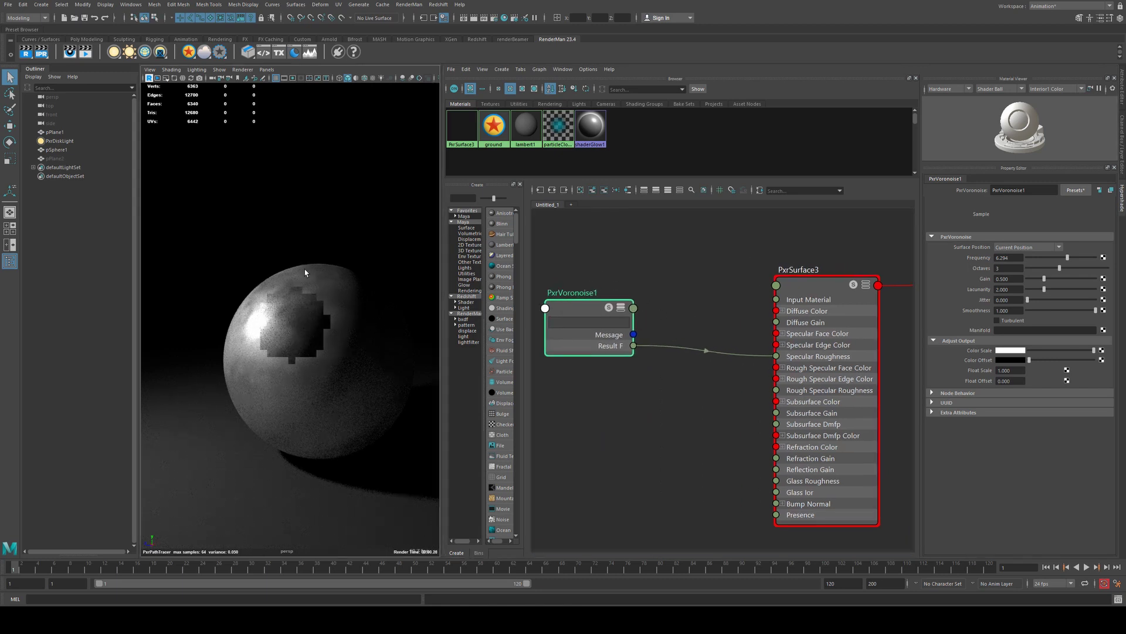
{"action": "left_click_drag", "start_coordinate": [586, 322], "coordinate": [658, 331]}
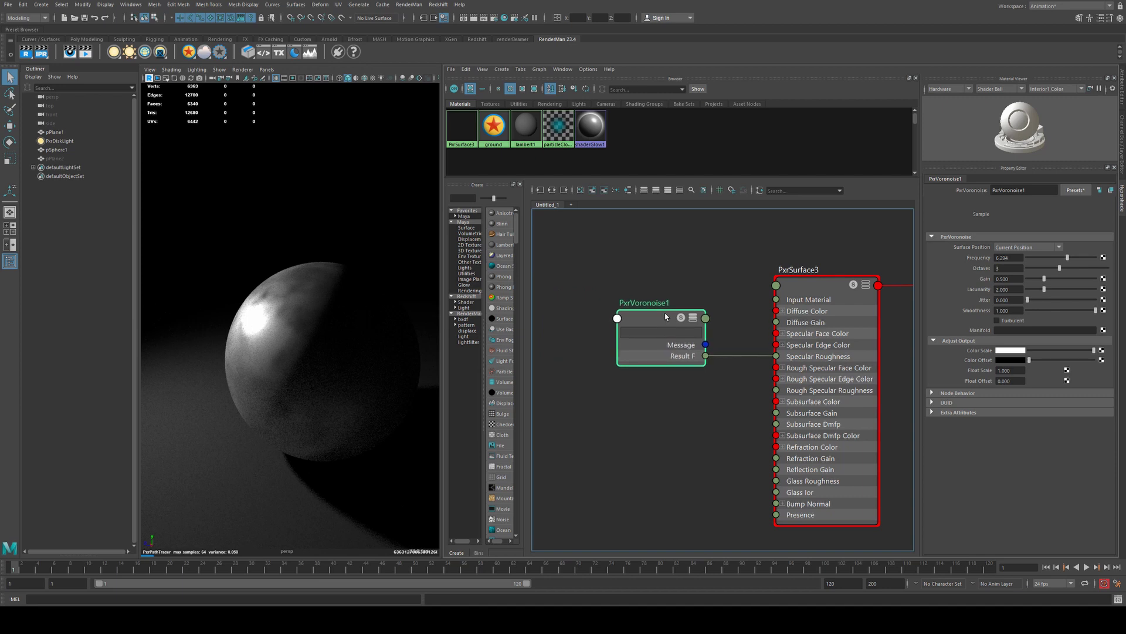